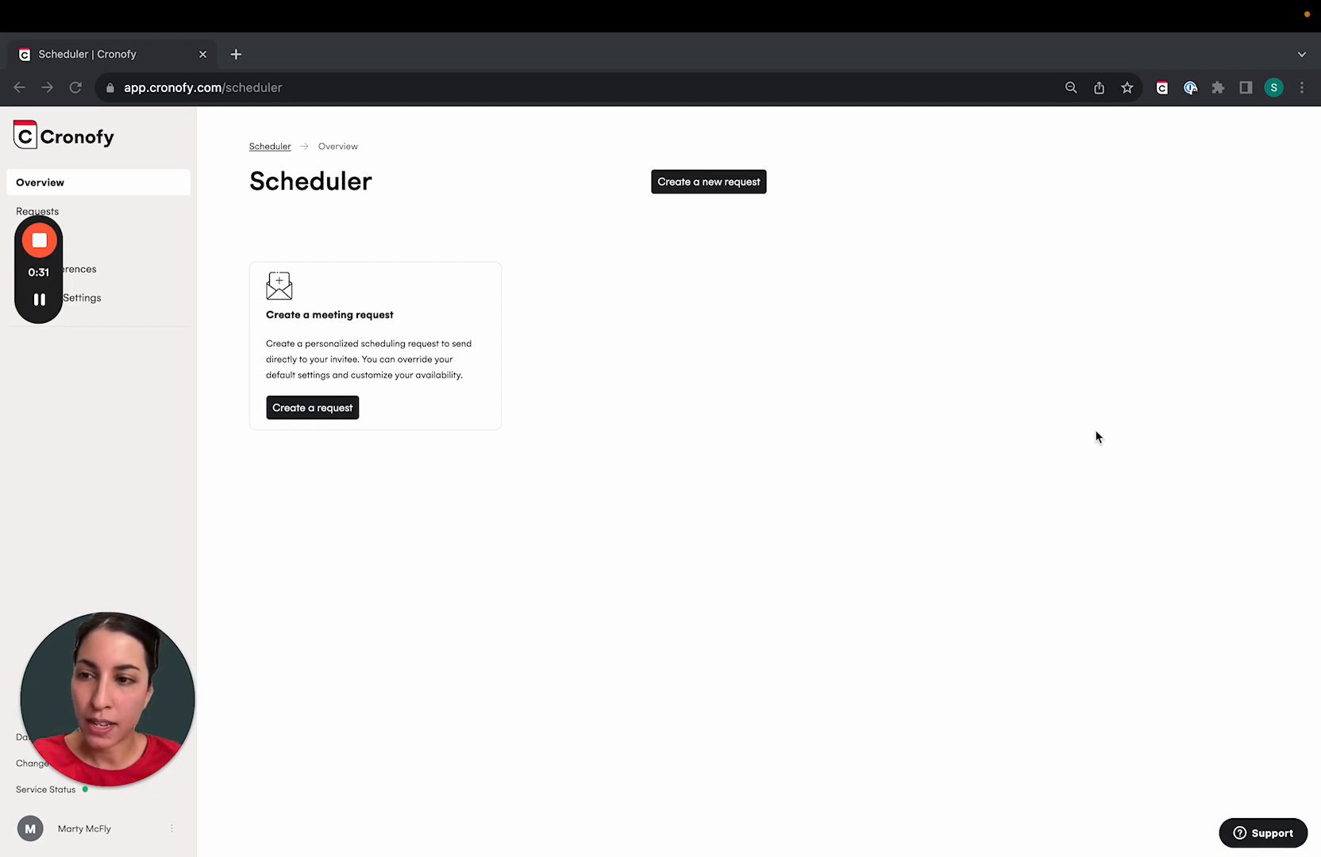
# - Go to the Evenitron organisation's Settings page from the left sidebar
pyautogui.click(98, 301)
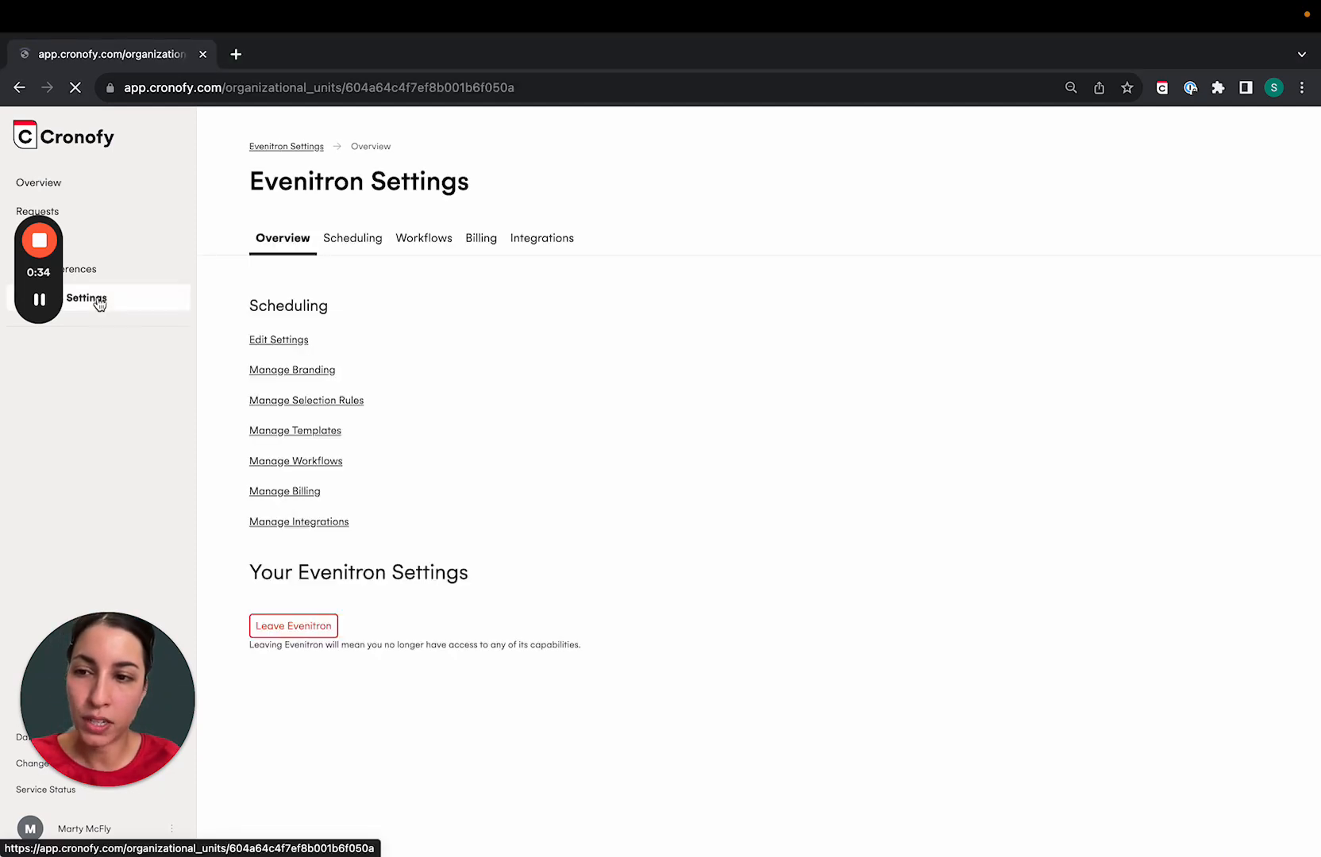
# - Go to Scheduling > Selection Rules and open the Hiring Managers (GH) rule
pyautogui.click(367, 238)
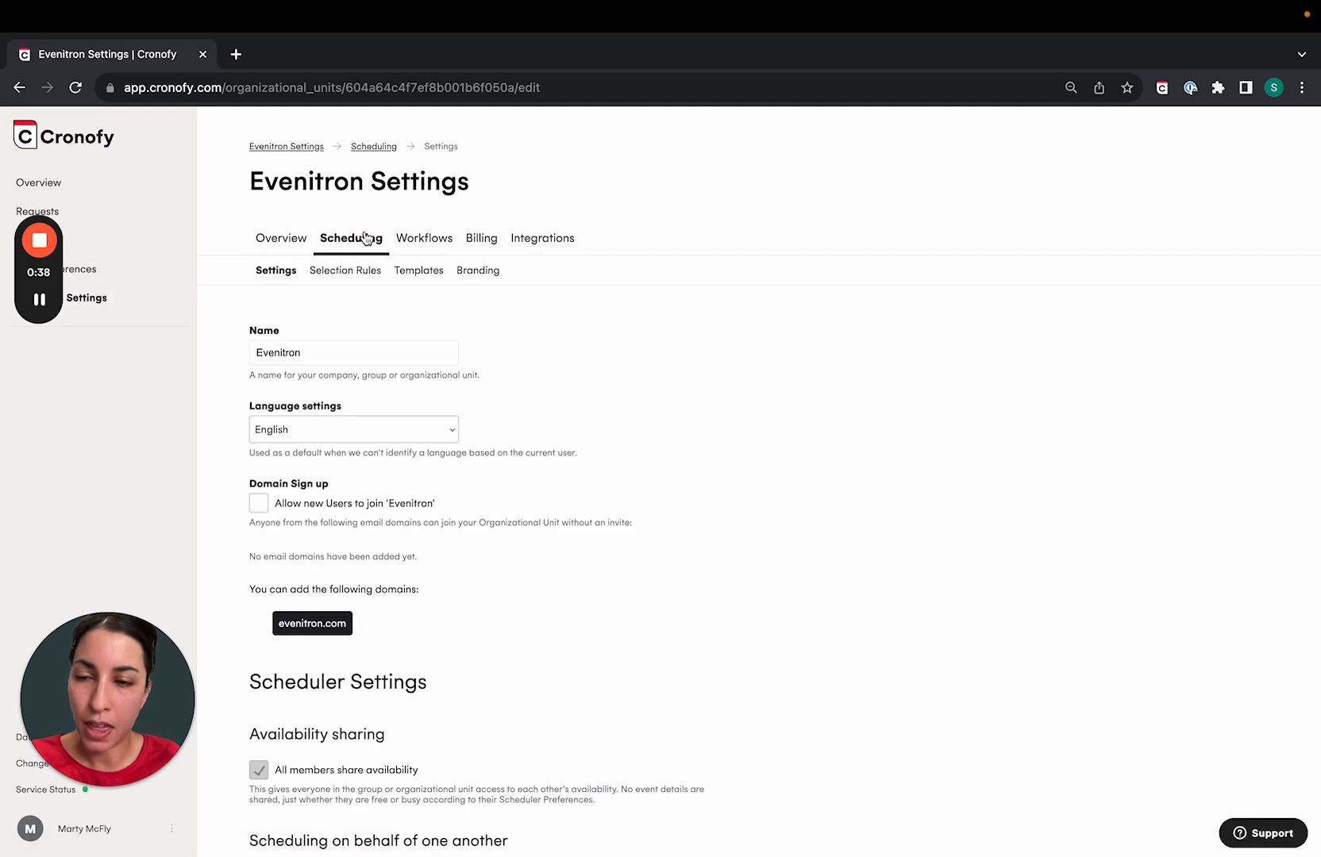
pyautogui.click(317, 270)
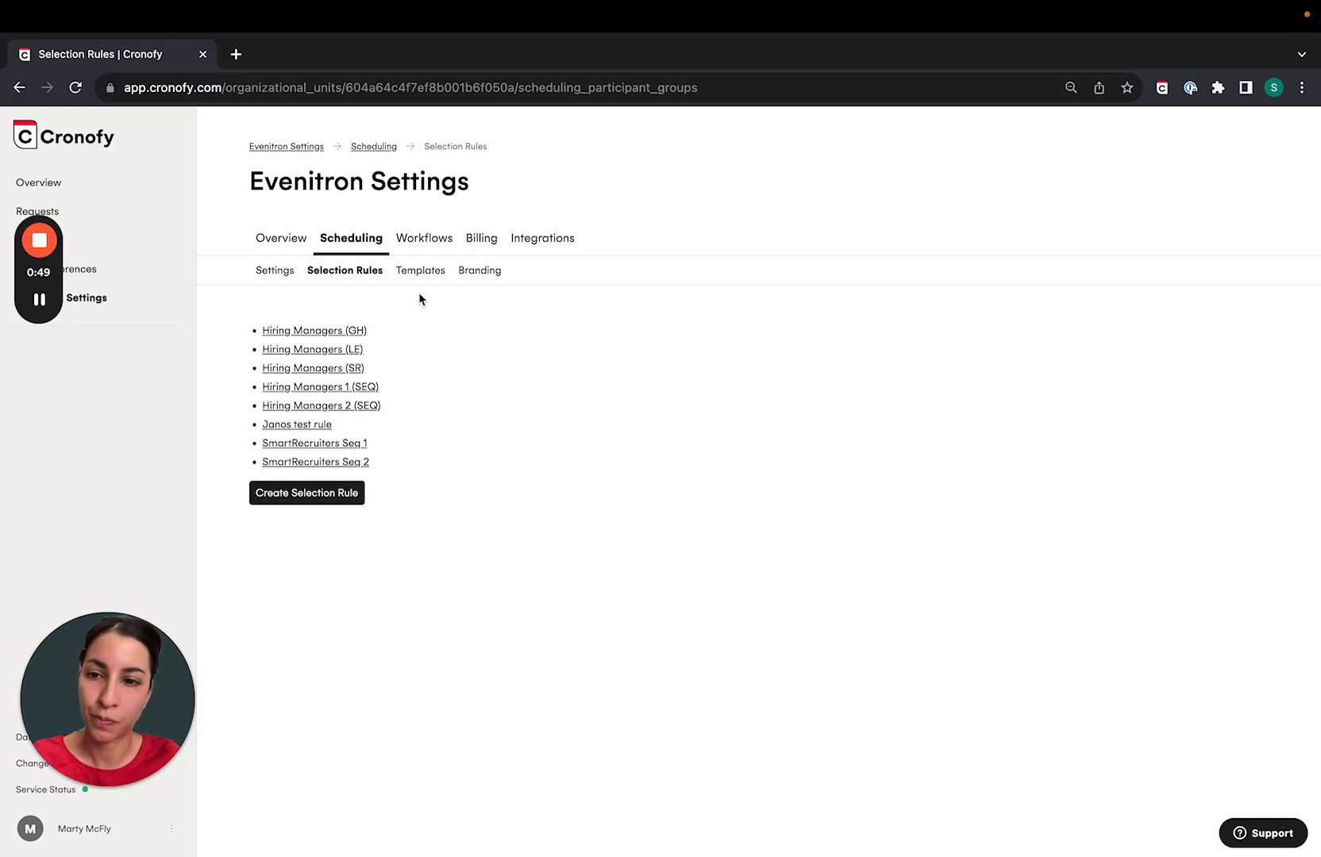
pyautogui.click(333, 331)
# - Edit the Hiring Managers (GH) rule, keep Required at 2 members, and save
pyautogui.click(276, 546)
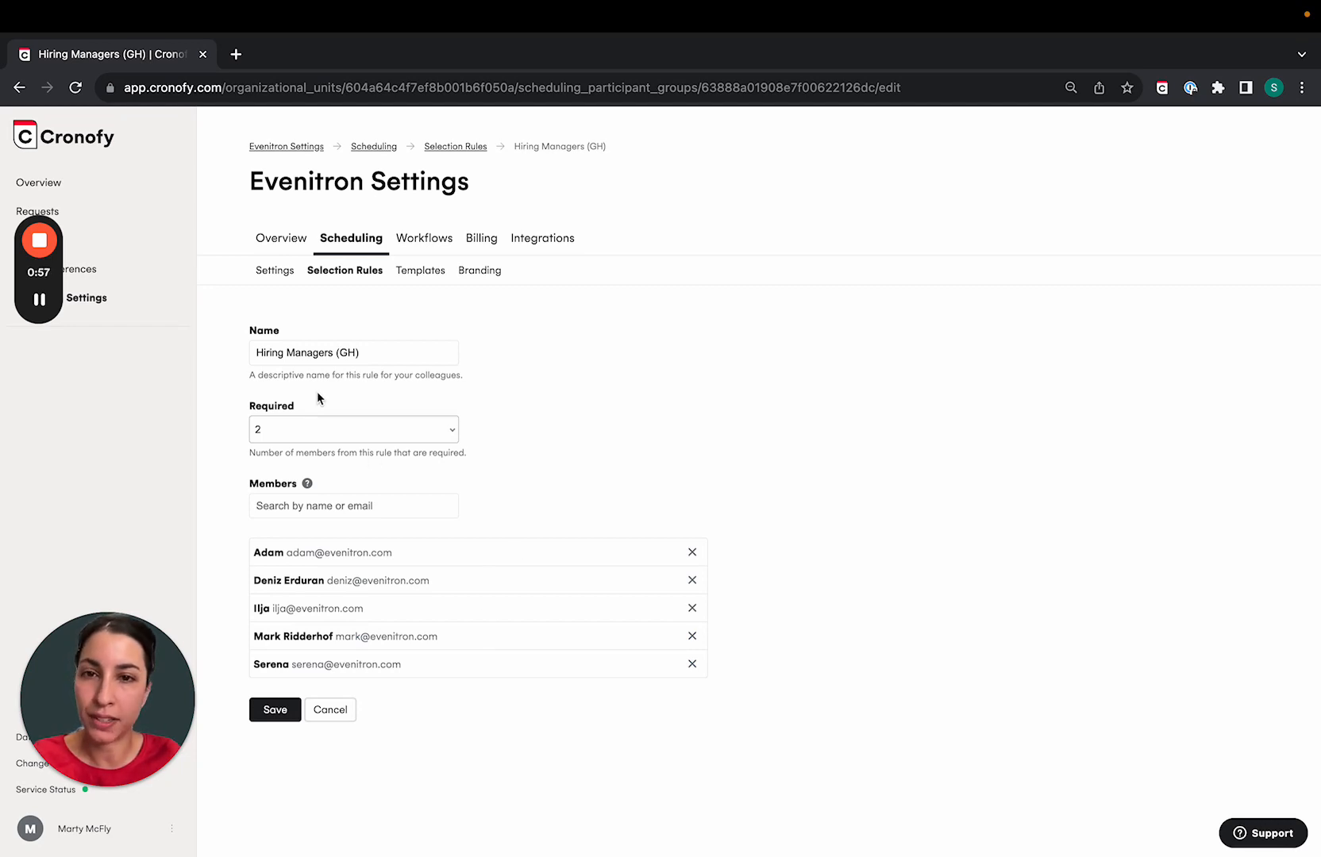
pyautogui.click(342, 431)
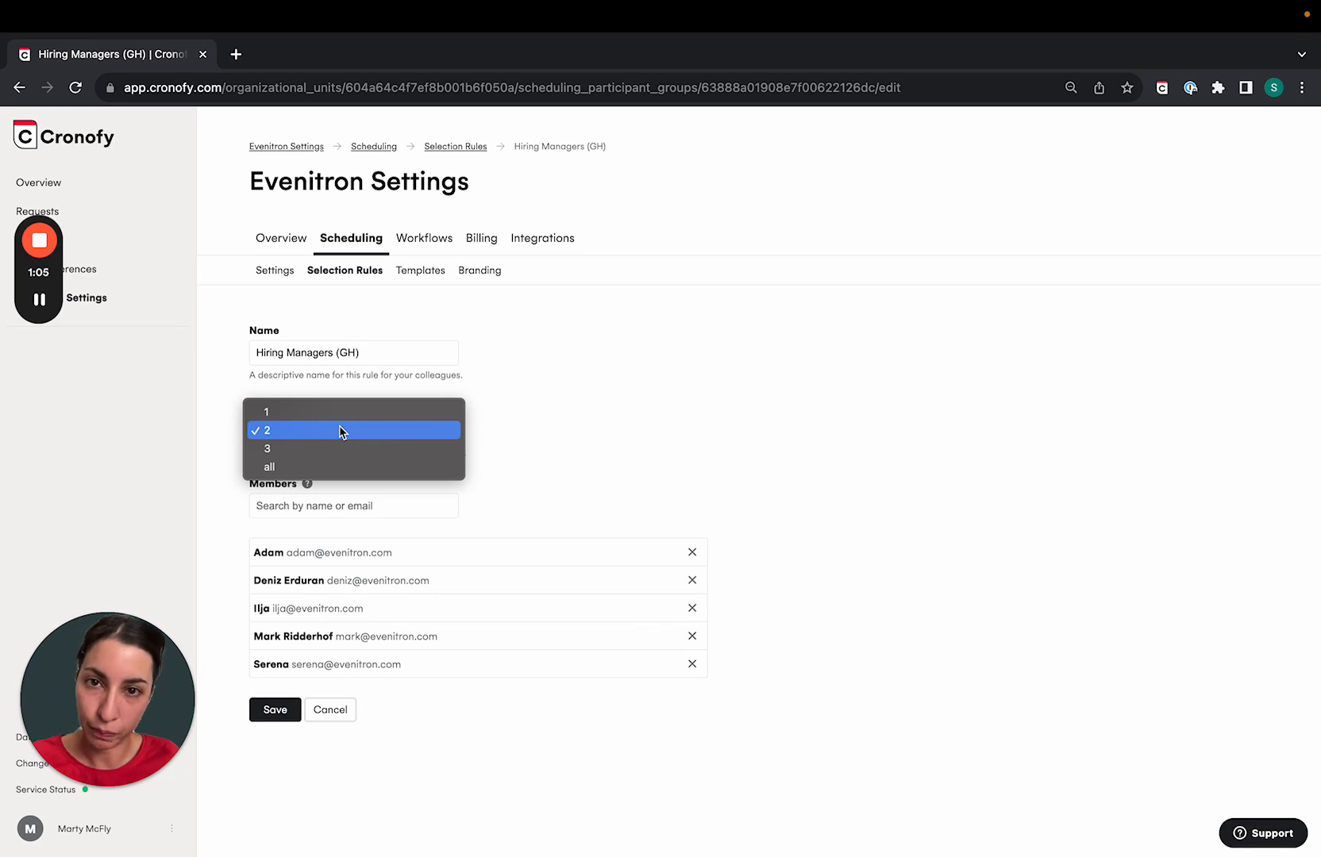
pyautogui.click(279, 720)
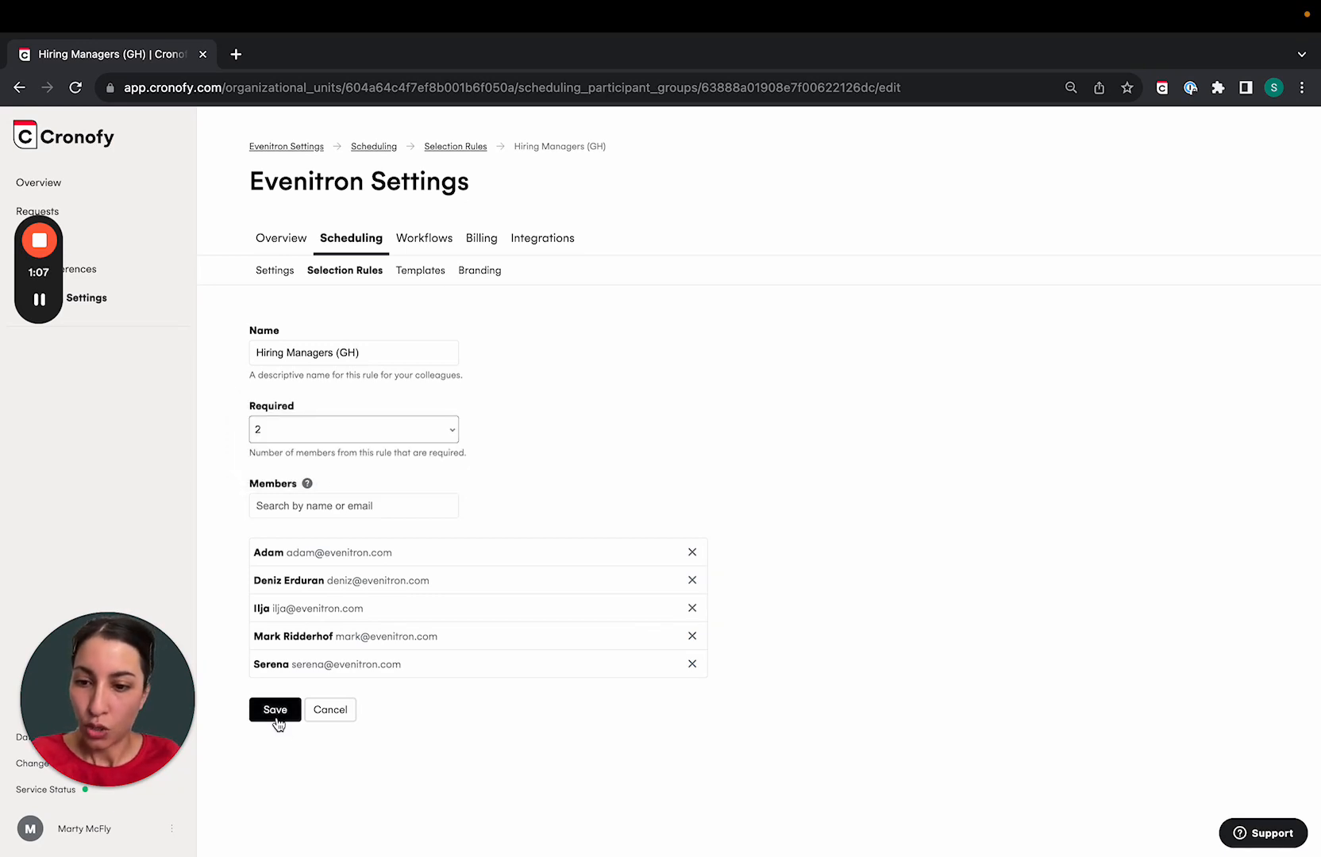
pyautogui.click(276, 717)
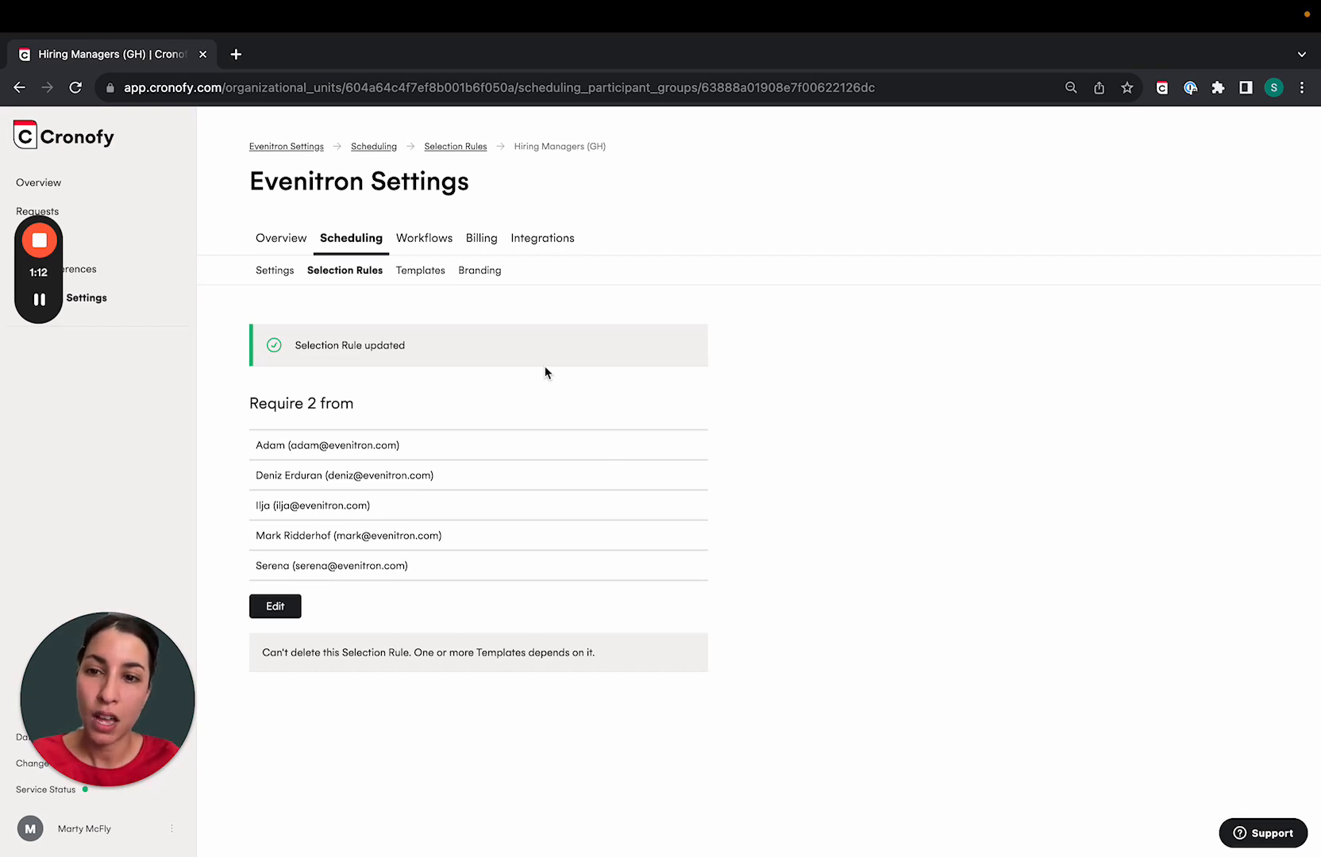
# - Under Templates, view the Panel interview template's details and start editing it
pyautogui.click(420, 273)
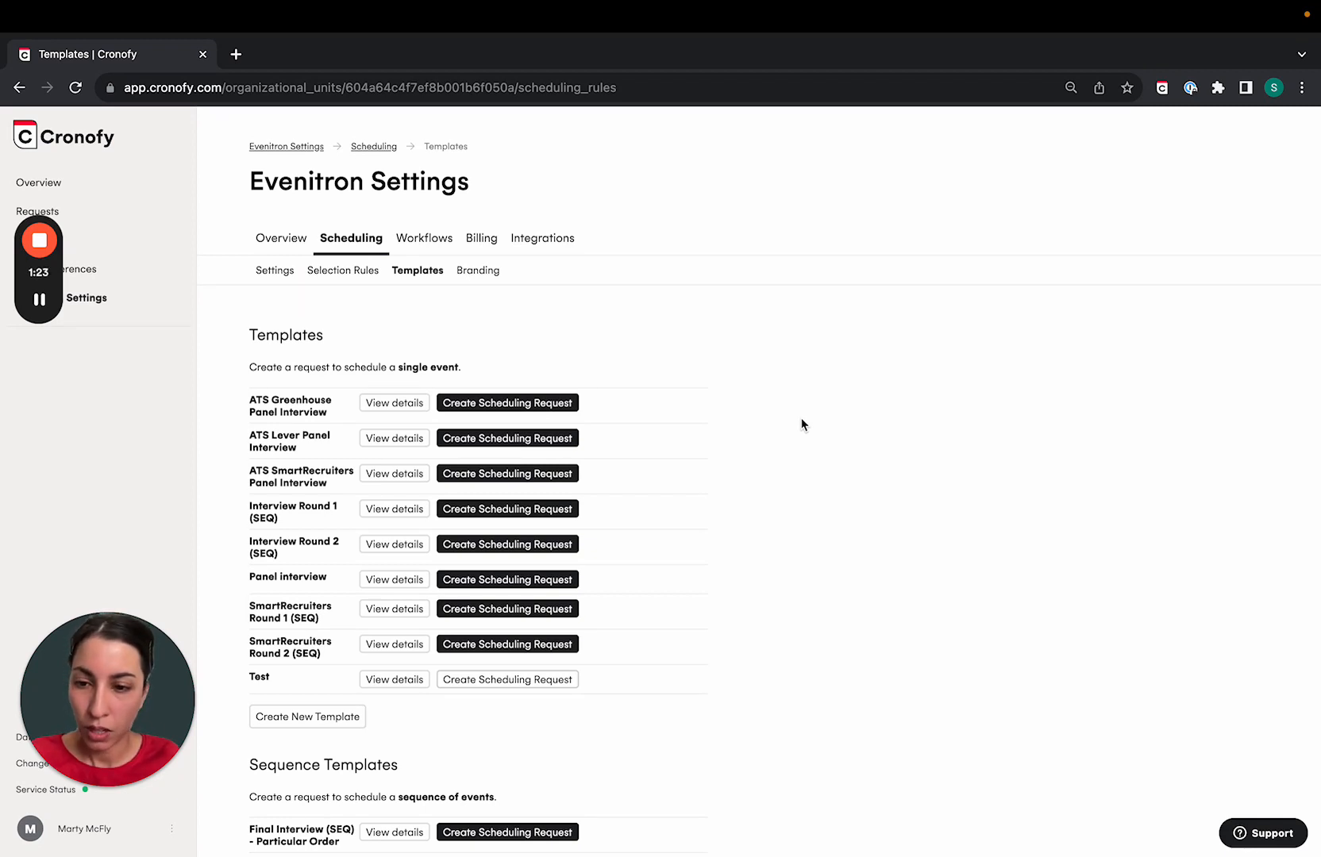
pyautogui.click(378, 581)
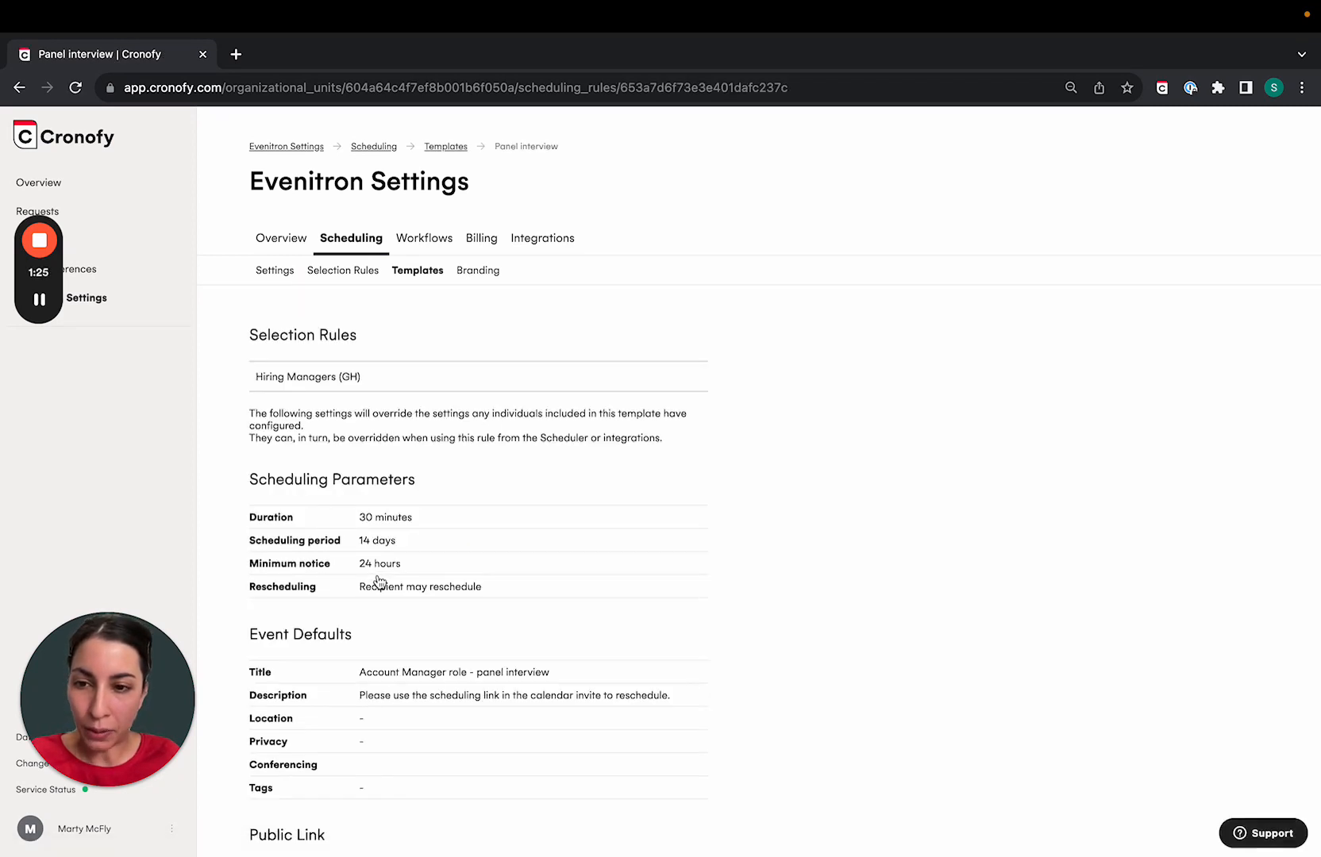
pyautogui.scroll(-5, 460, 687)
pyautogui.click(435, 754)
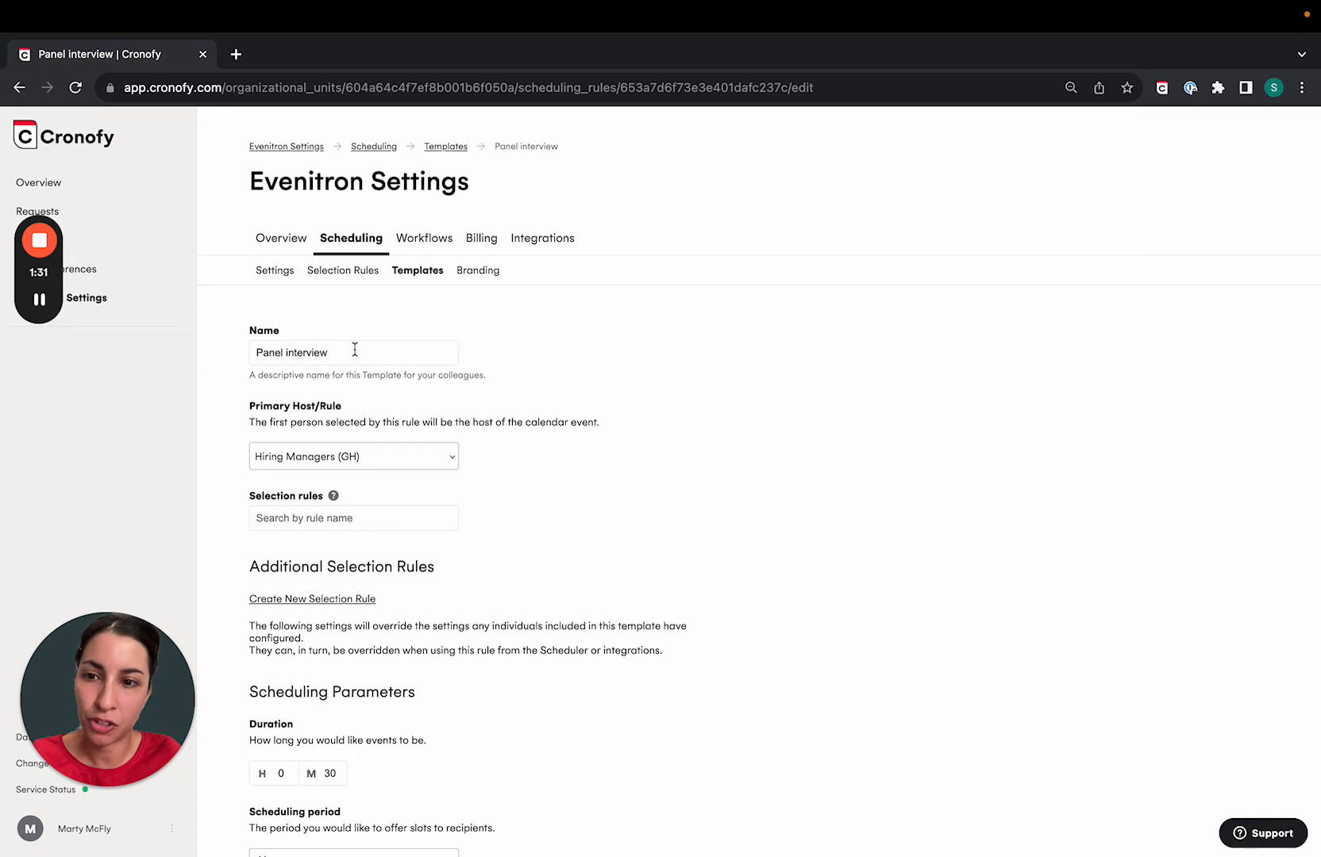
pyautogui.scroll(-3, 355, 350)
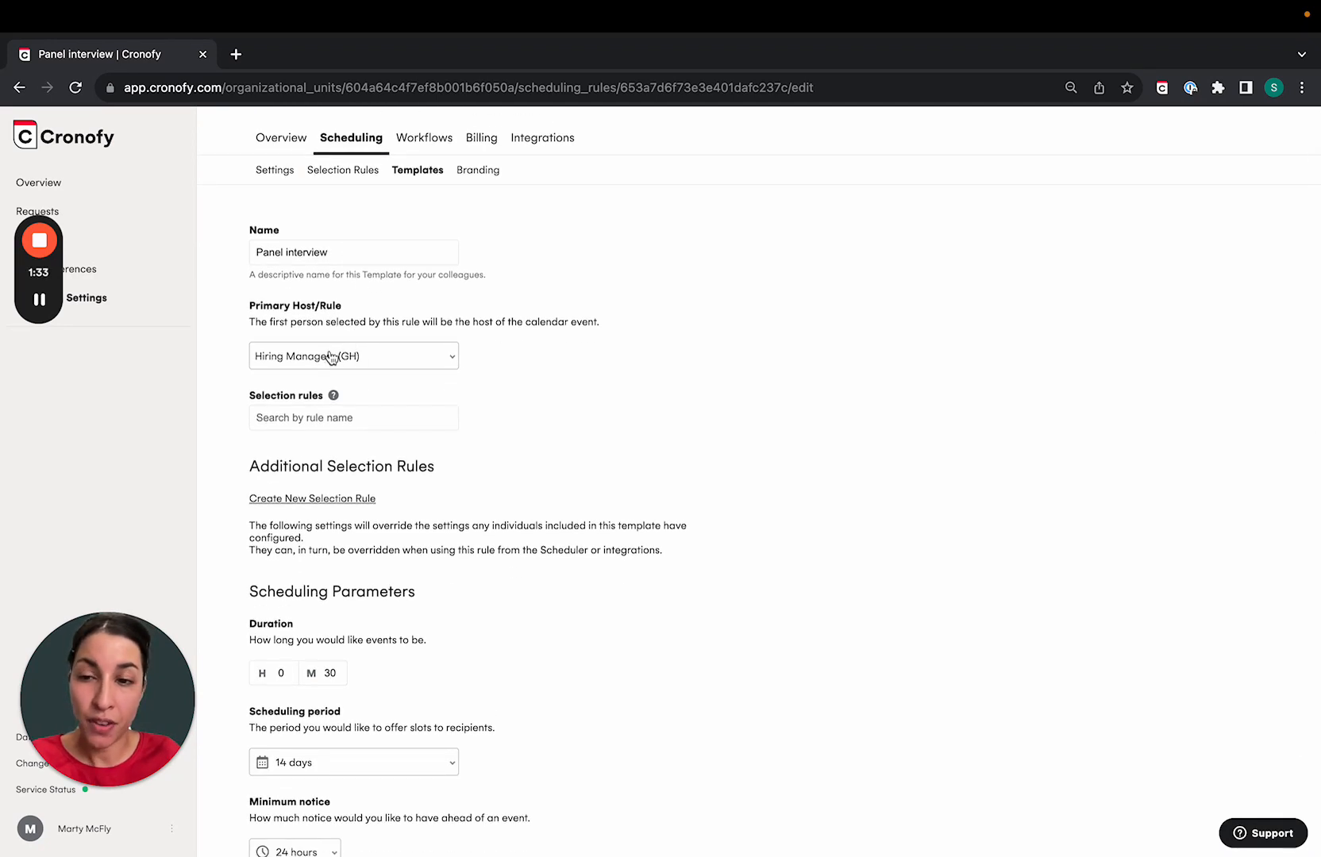
pyautogui.click(331, 357)
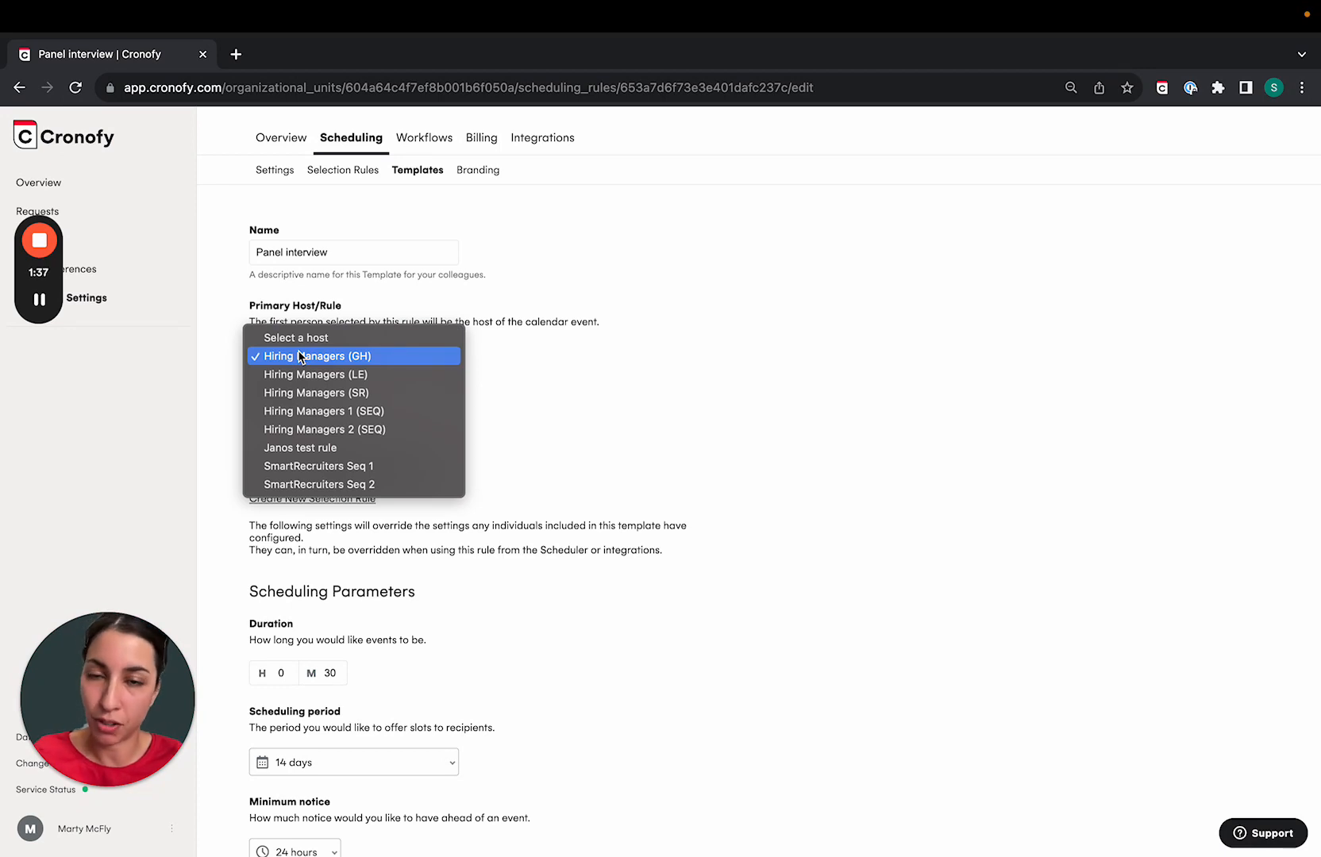
pyautogui.click(279, 357)
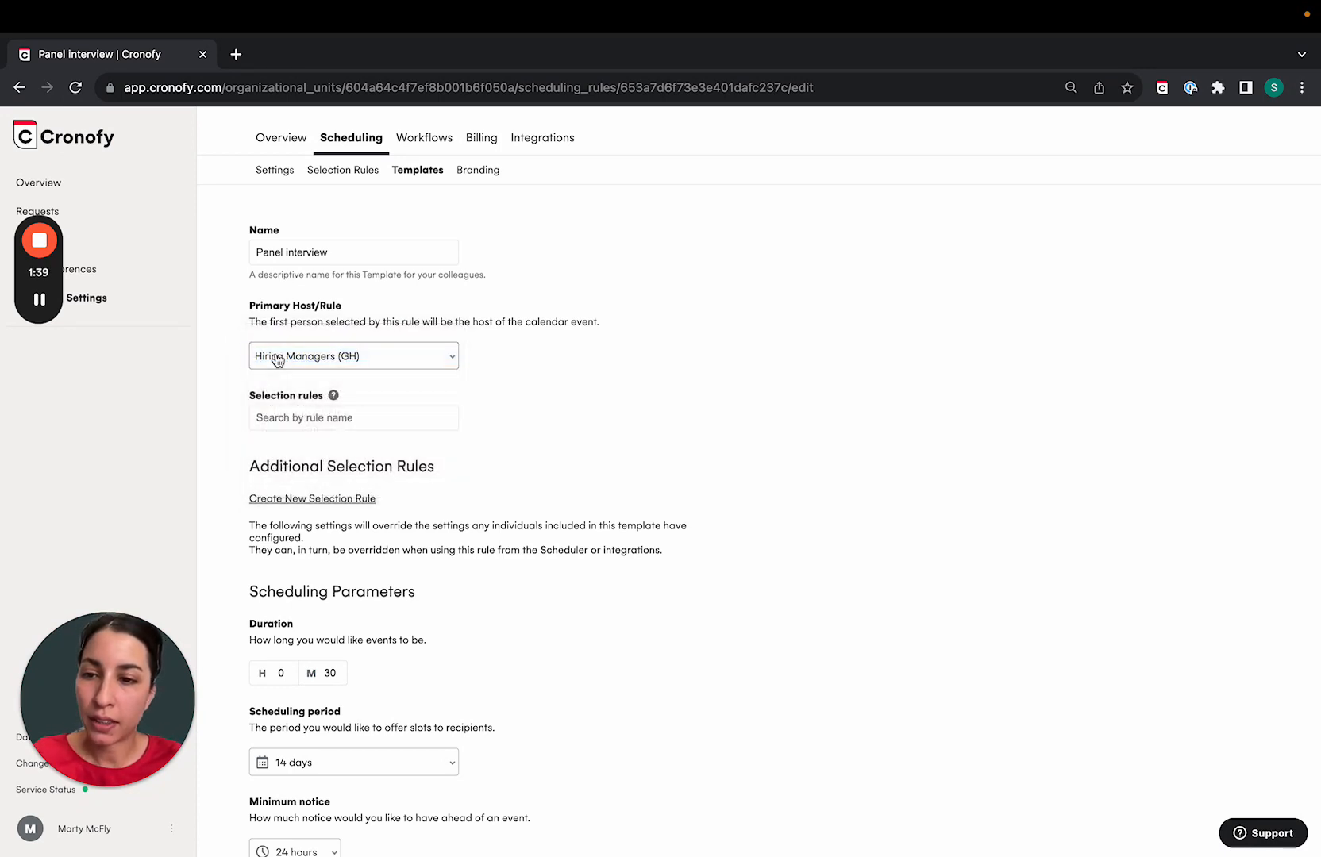
pyautogui.scroll(-1, 444, 408)
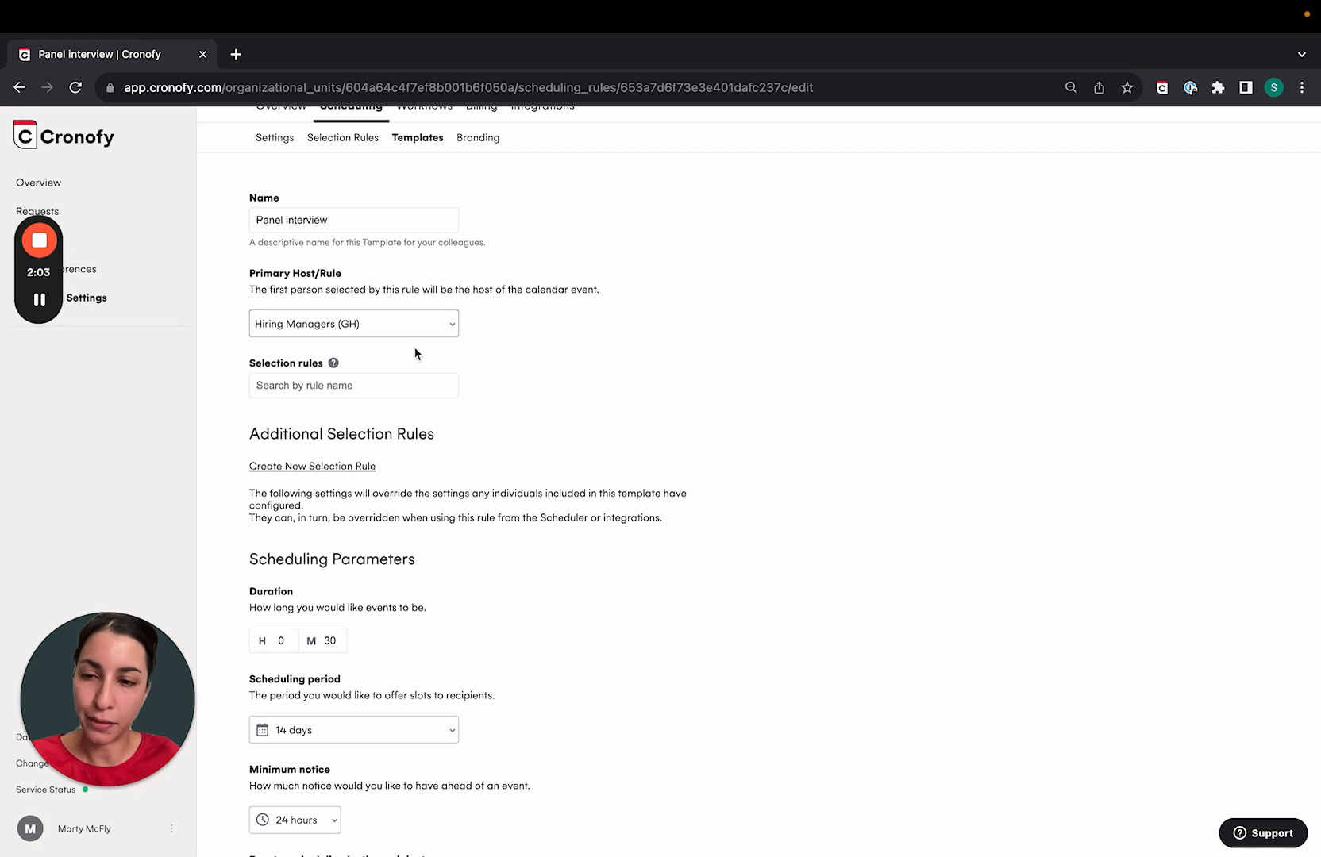
# - Save the Panel interview template with its Hiring Managers (GH) rule, then start a new browser tab
pyautogui.scroll(-4, 415, 349)
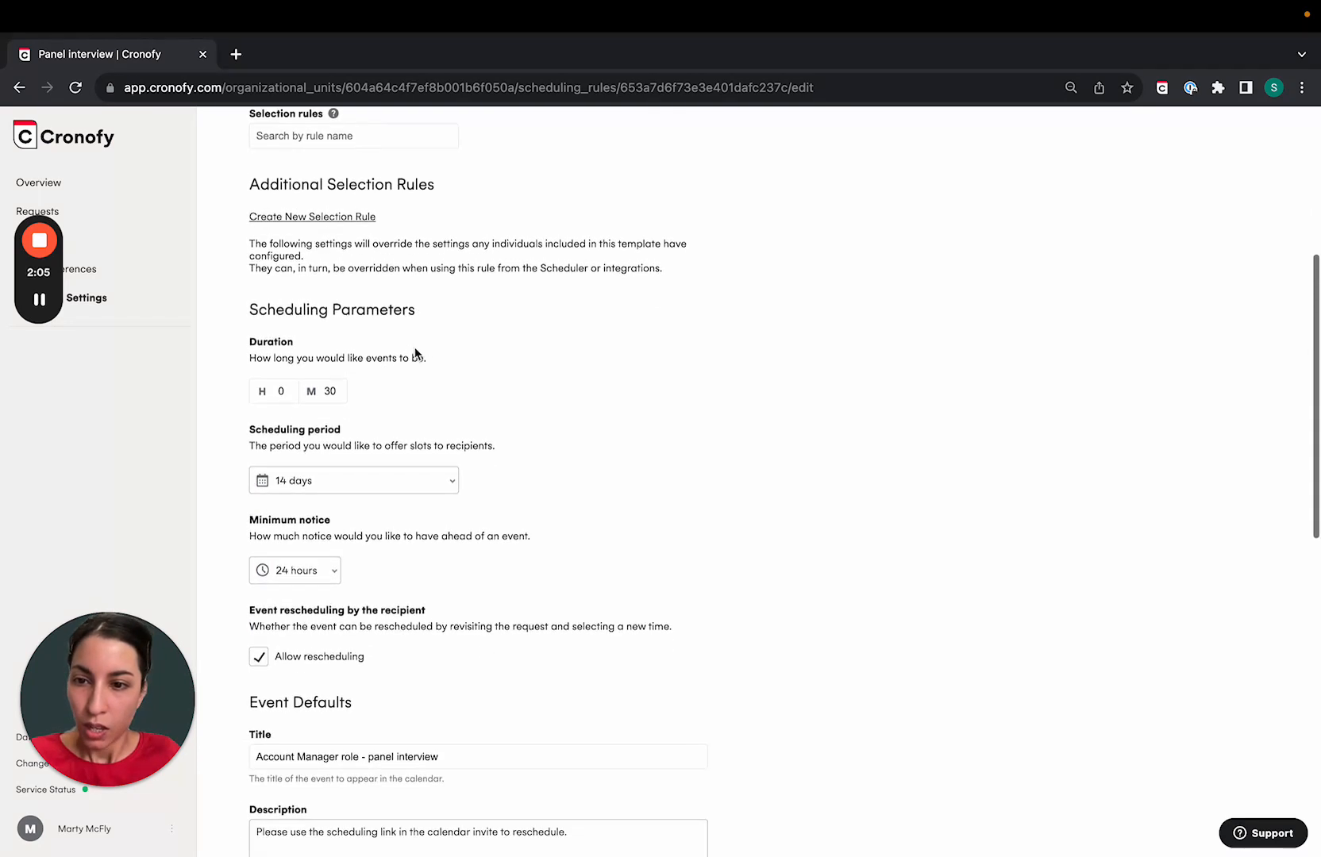
pyautogui.scroll(-2, 415, 353)
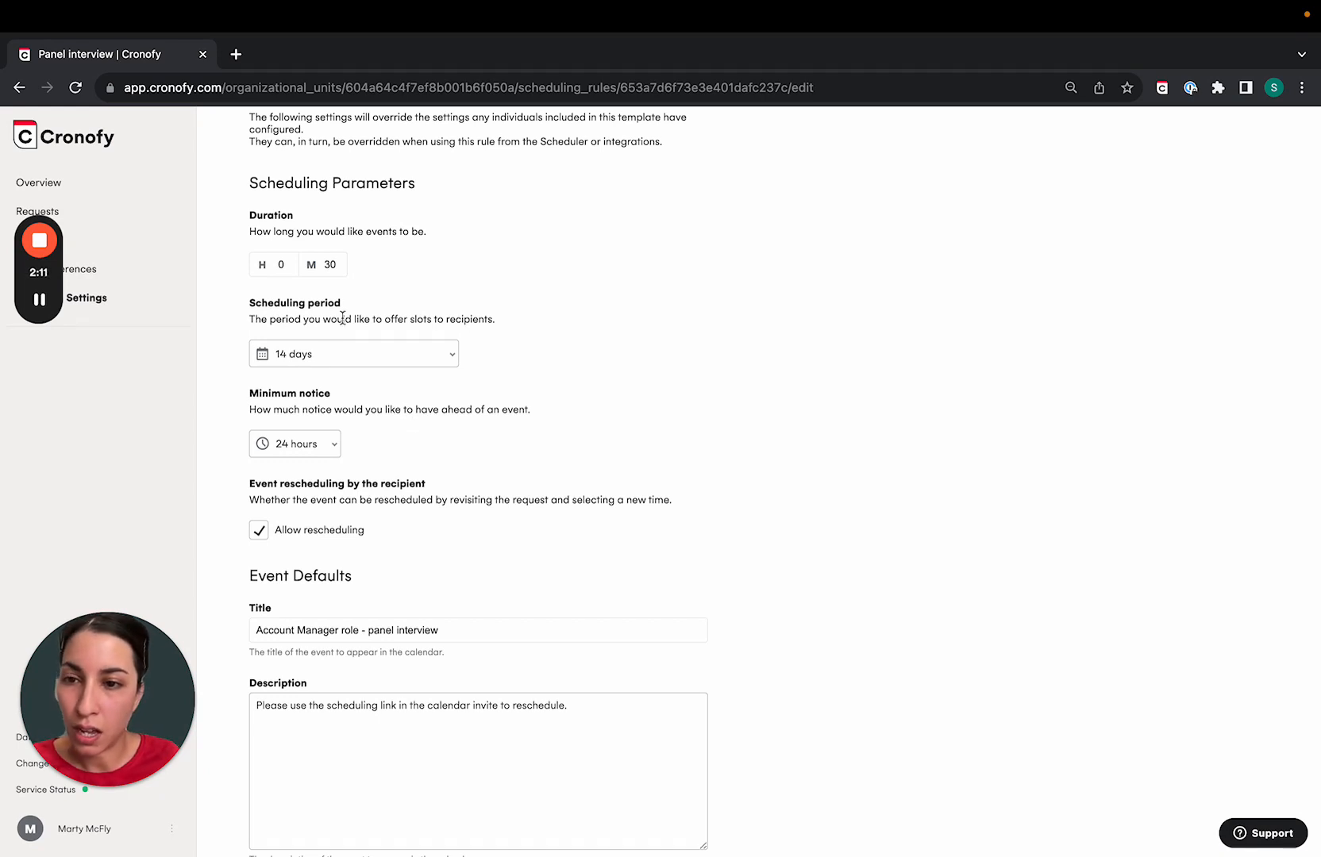
pyautogui.scroll(-5, 342, 317)
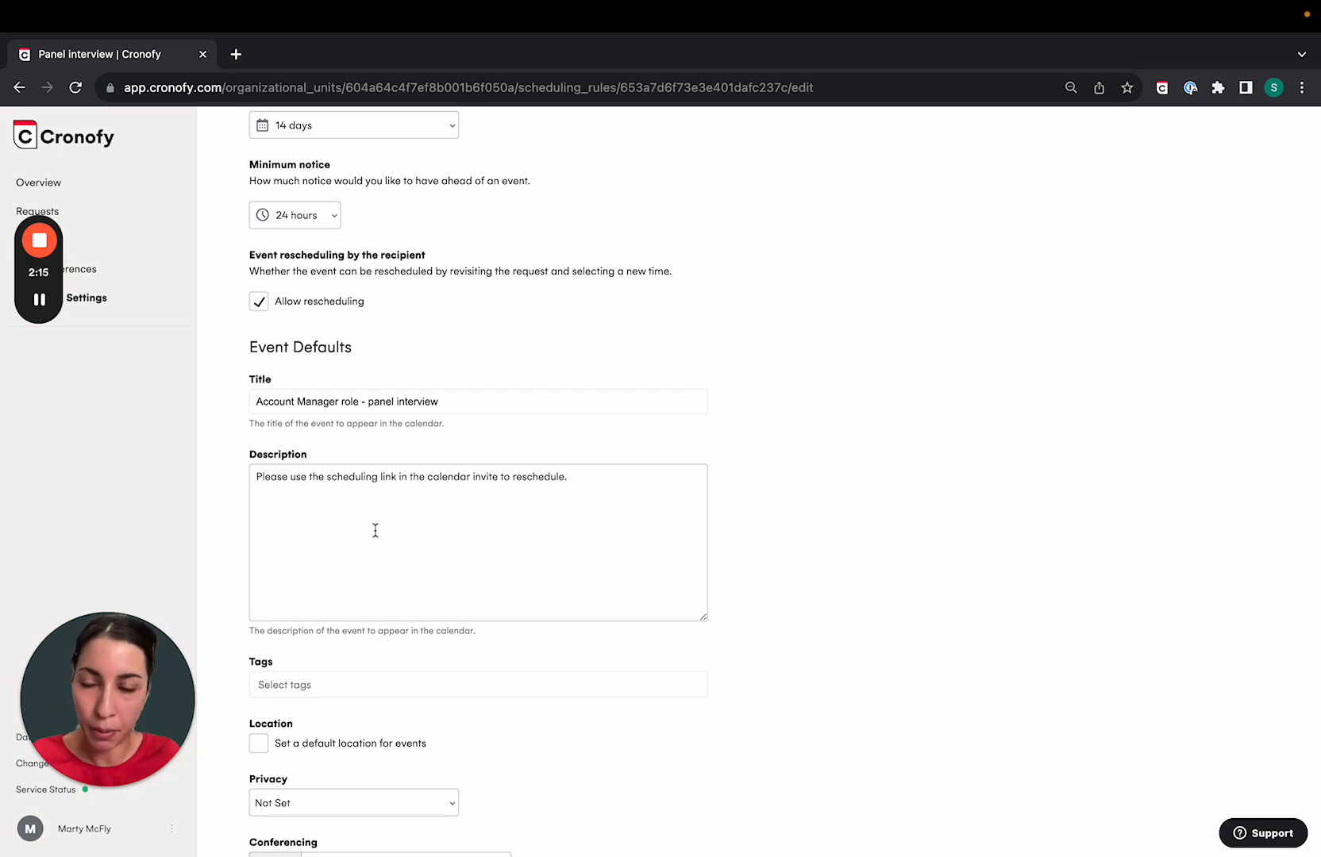
pyautogui.click(276, 494)
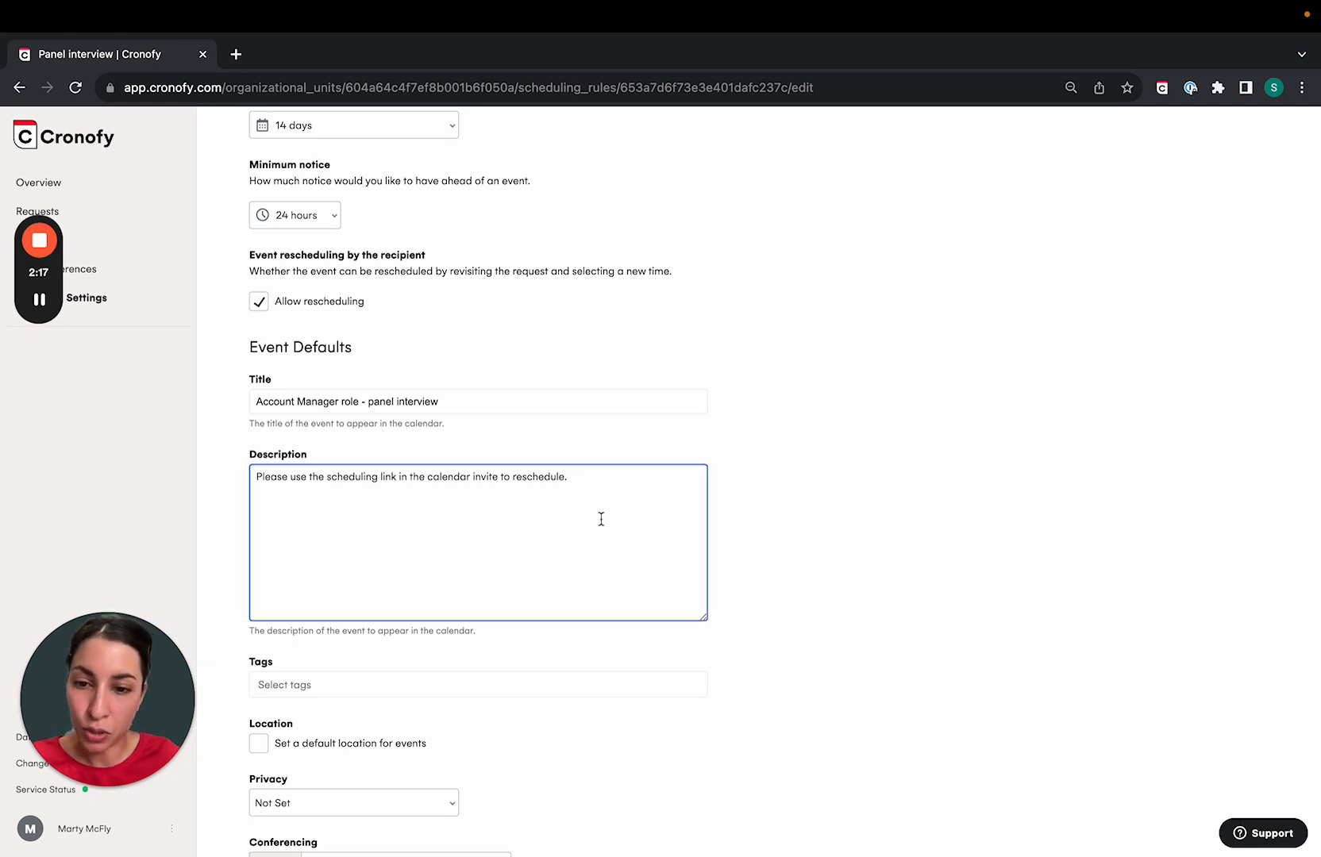
pyautogui.scroll(-1, 580, 484)
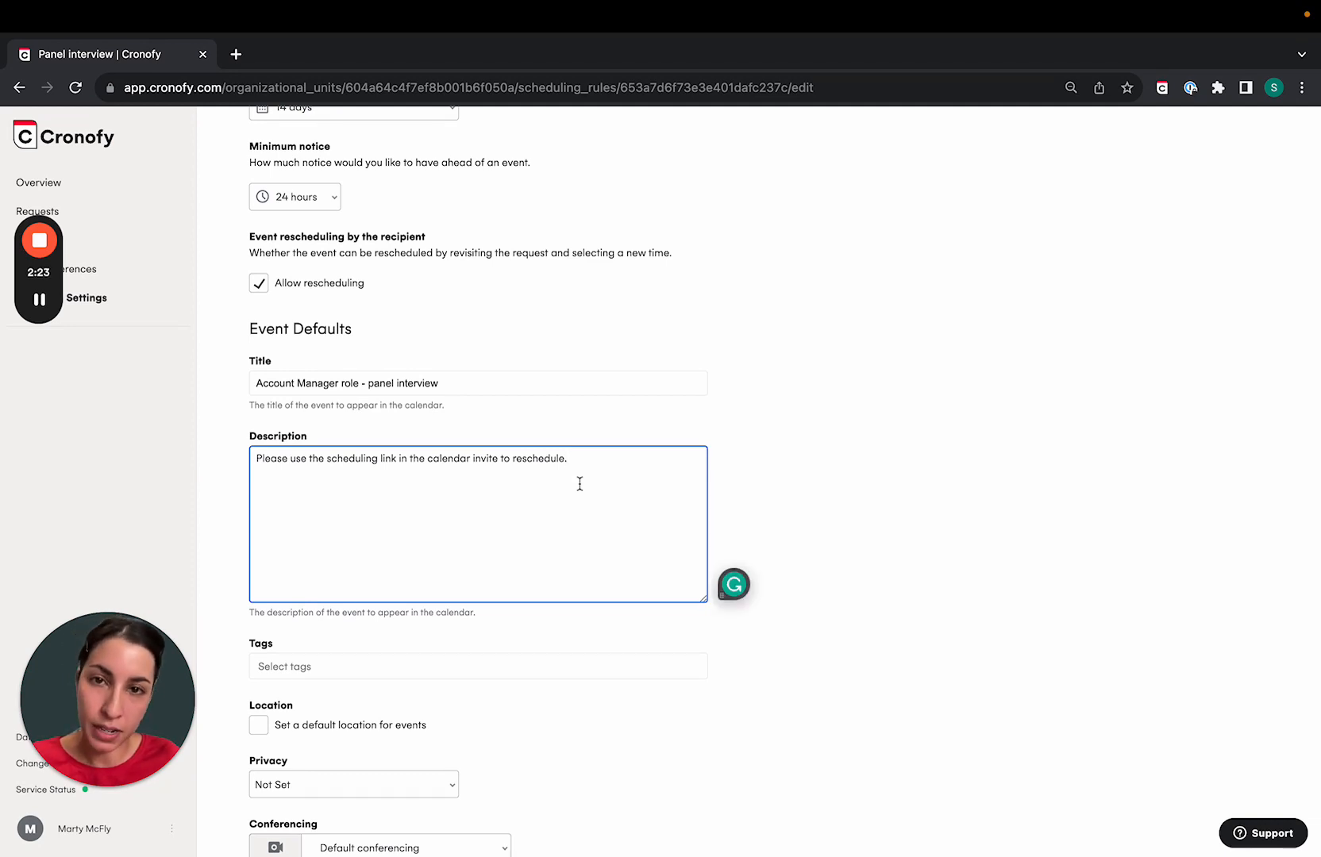
pyautogui.scroll(-2, 579, 483)
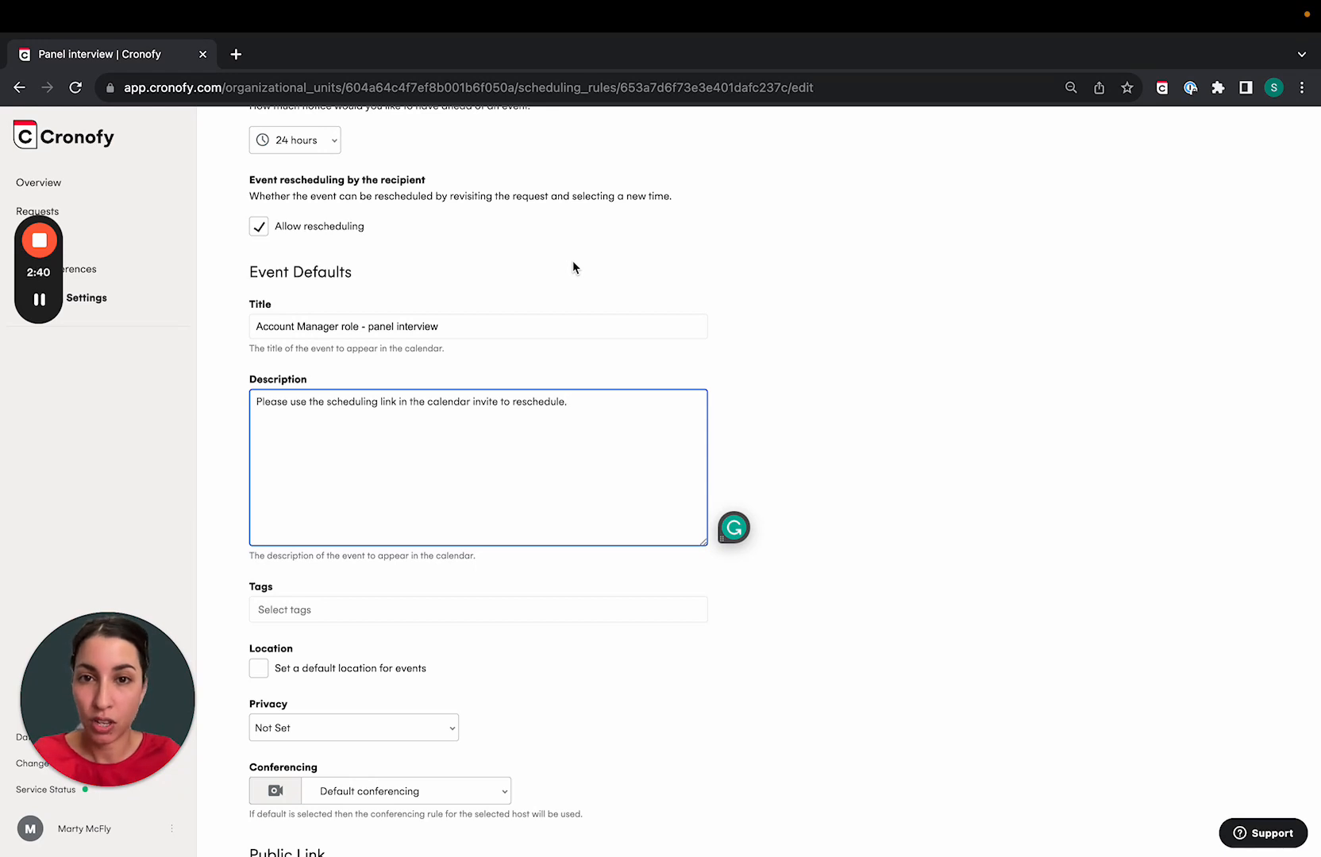
pyautogui.scroll(-3, 551, 695)
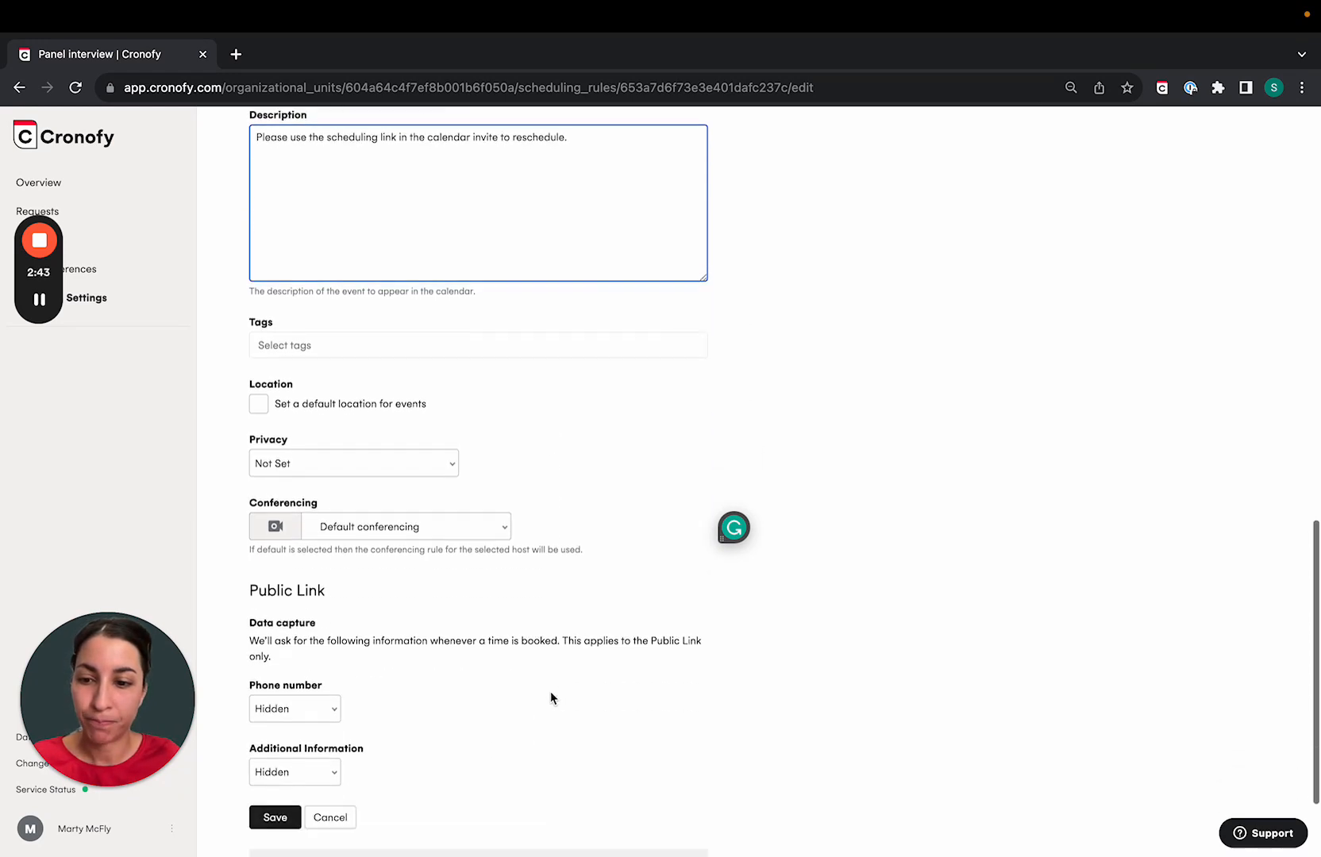
pyautogui.scroll(-2, 550, 695)
pyautogui.click(259, 684)
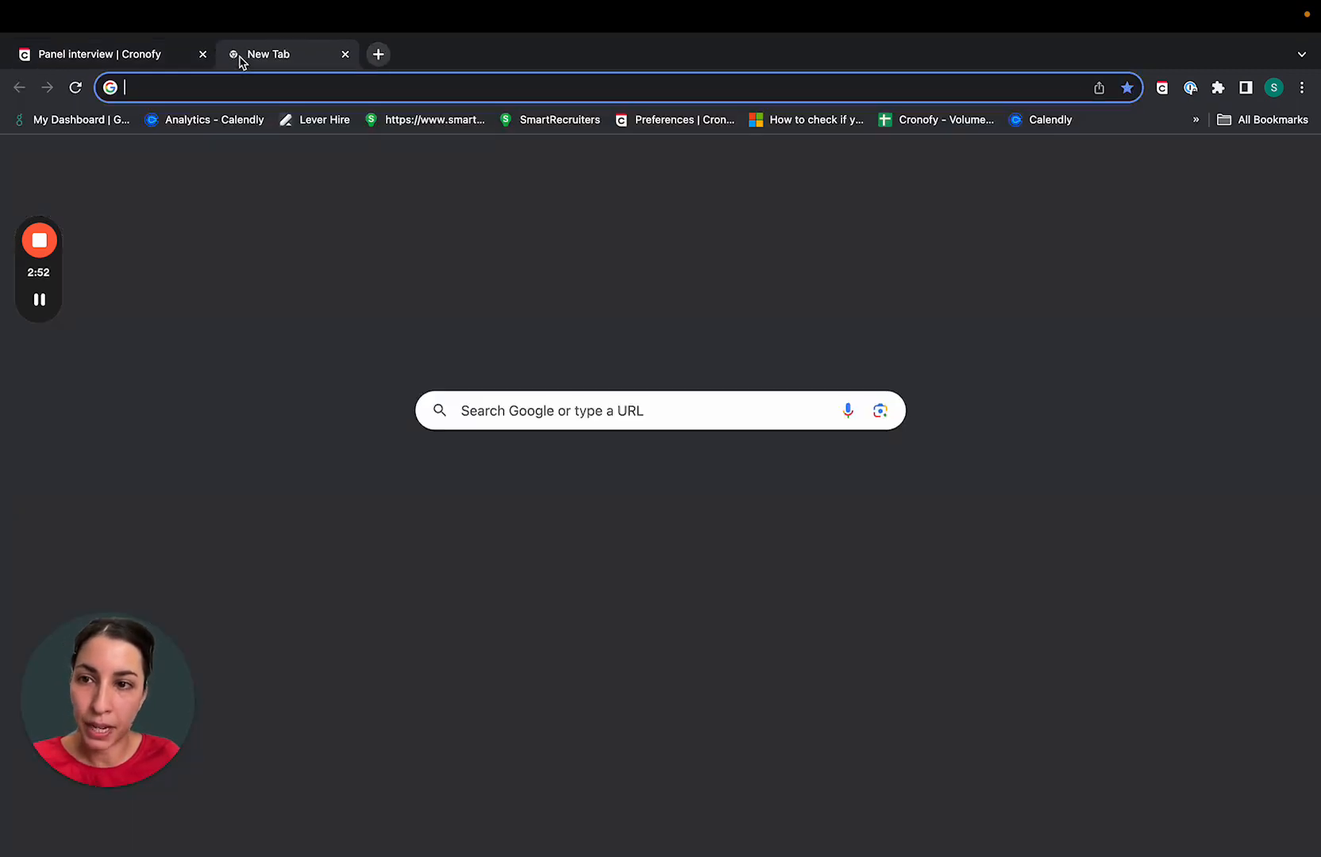
pyautogui.click(237, 54)
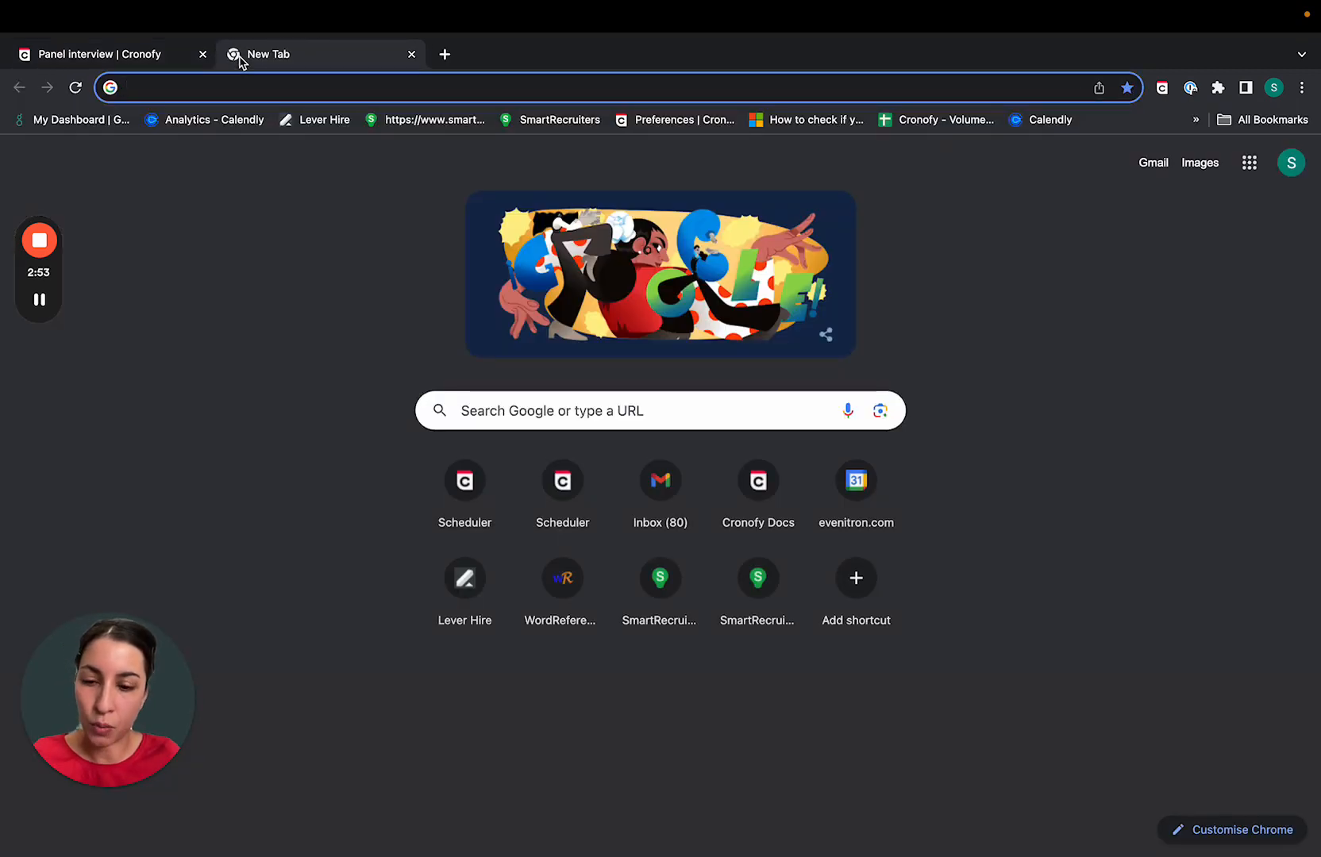
# - Load Lever, open the Account Manager candidate's profile, and launch the Cronofy extension
pyautogui.write('lever')
pyautogui.press('Return')
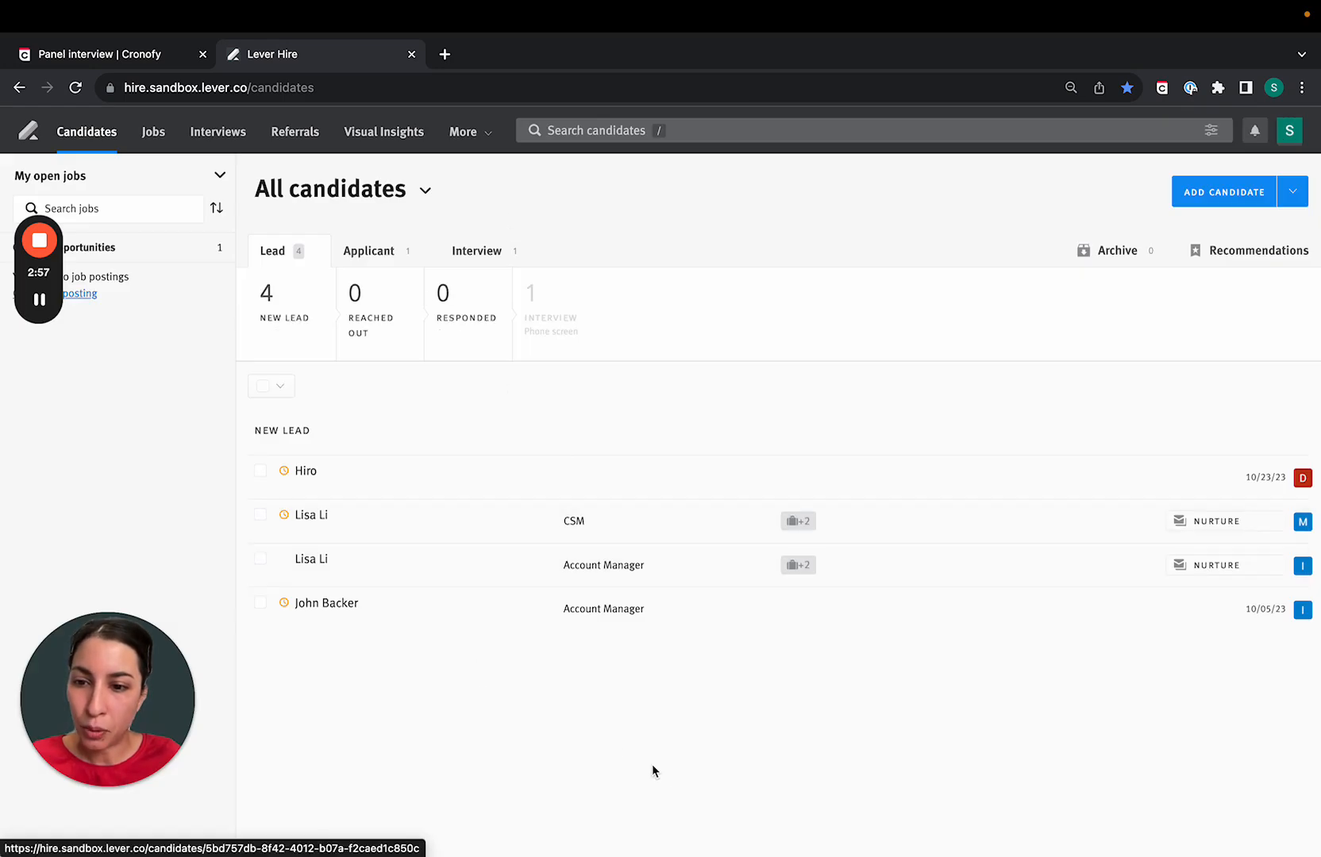
pyautogui.click(313, 559)
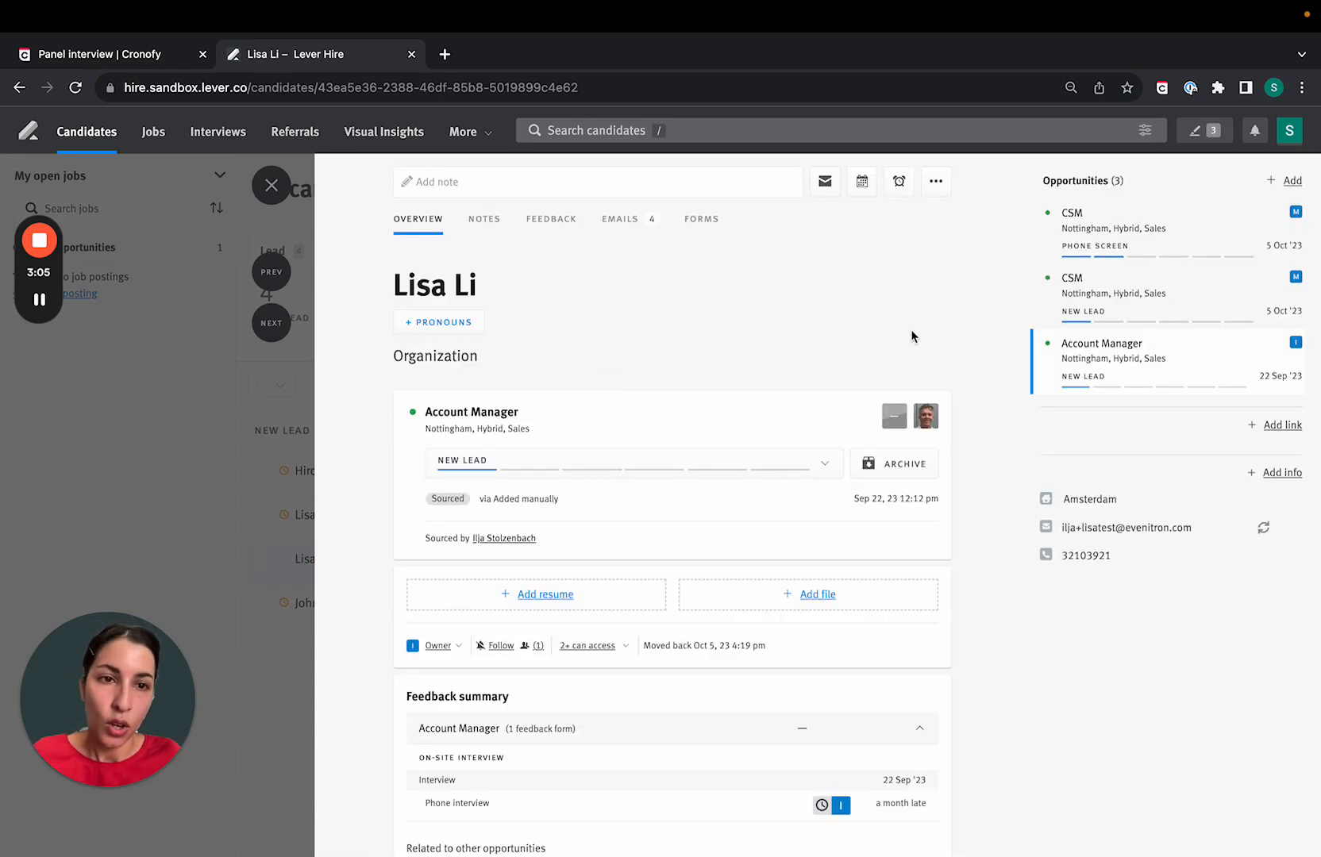
pyautogui.click(1162, 87)
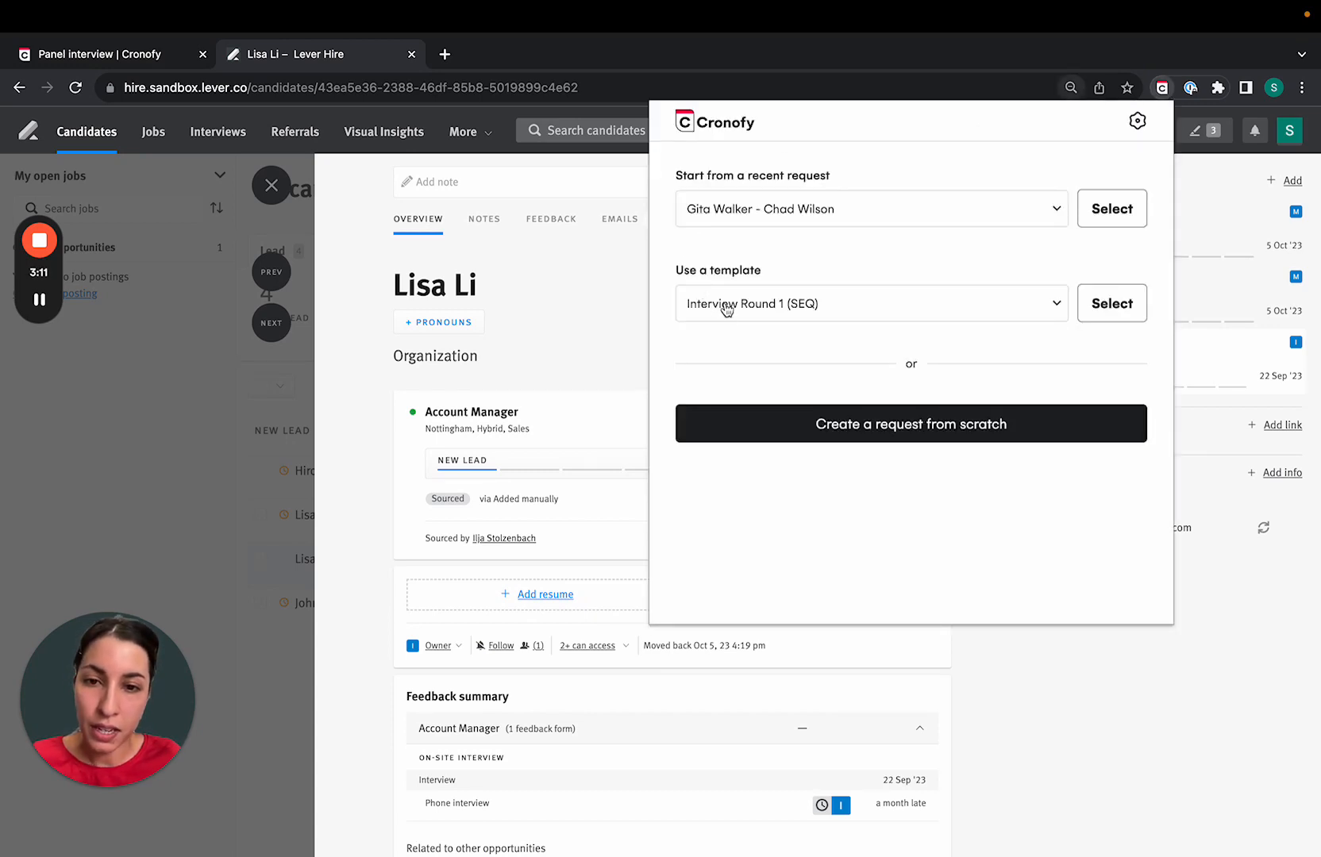
# - Choose the Panel interview template for the request and review its description
pyautogui.click(757, 294)
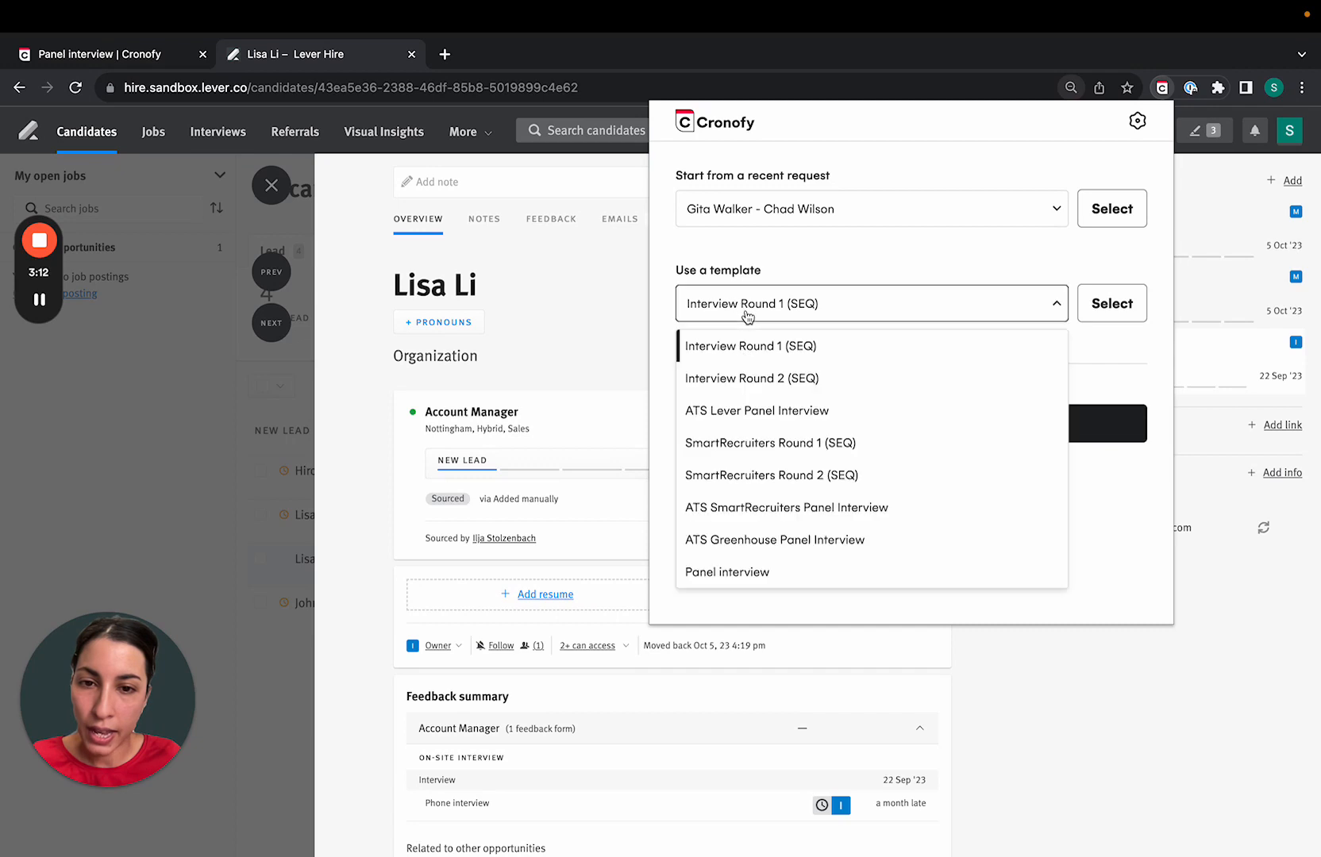
pyautogui.click(772, 569)
pyautogui.scroll(-3, 802, 346)
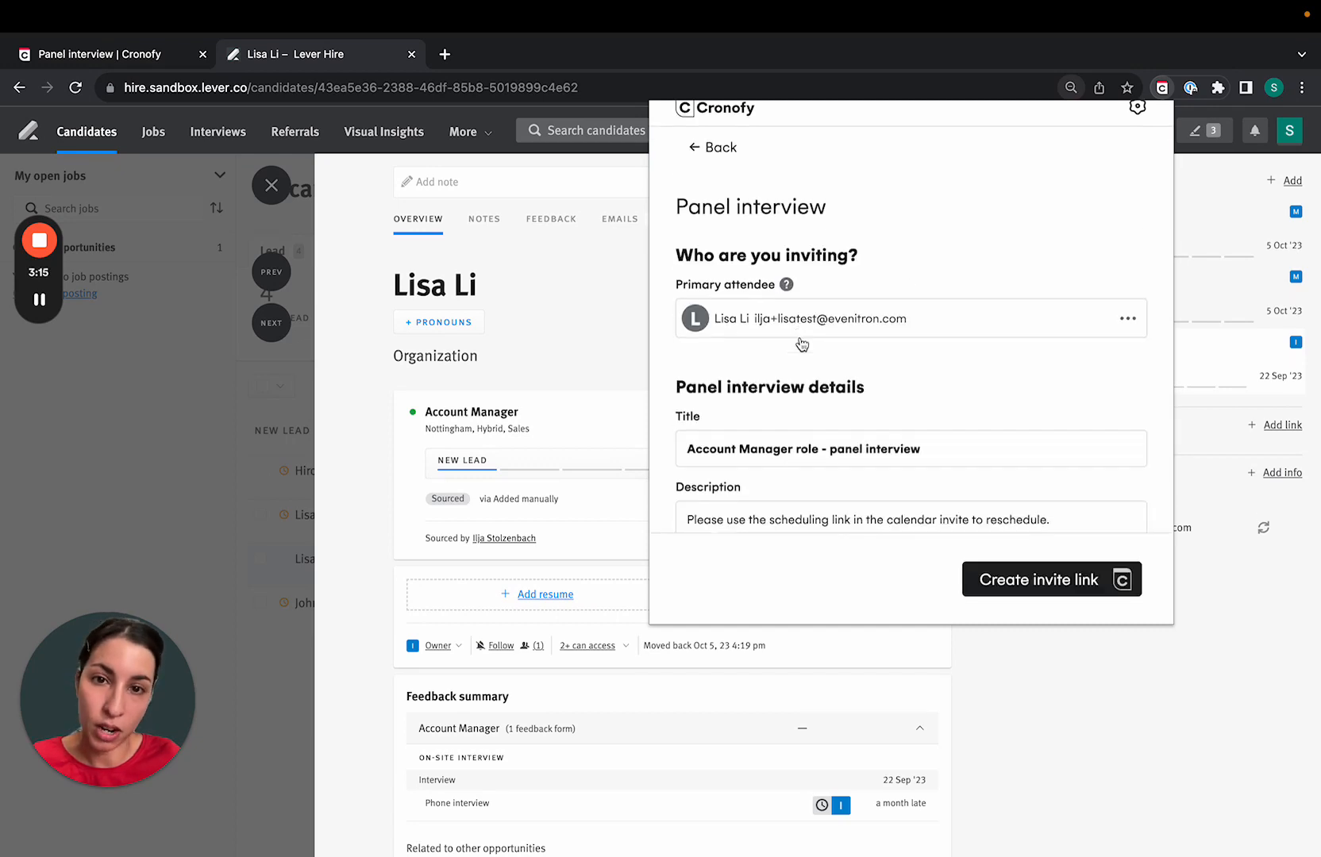
pyautogui.scroll(-1, 802, 345)
pyautogui.moveTo(685, 402); pyautogui.dragTo(1061, 394)
pyautogui.tripleClick(1061, 395)
pyautogui.click(1060, 396)
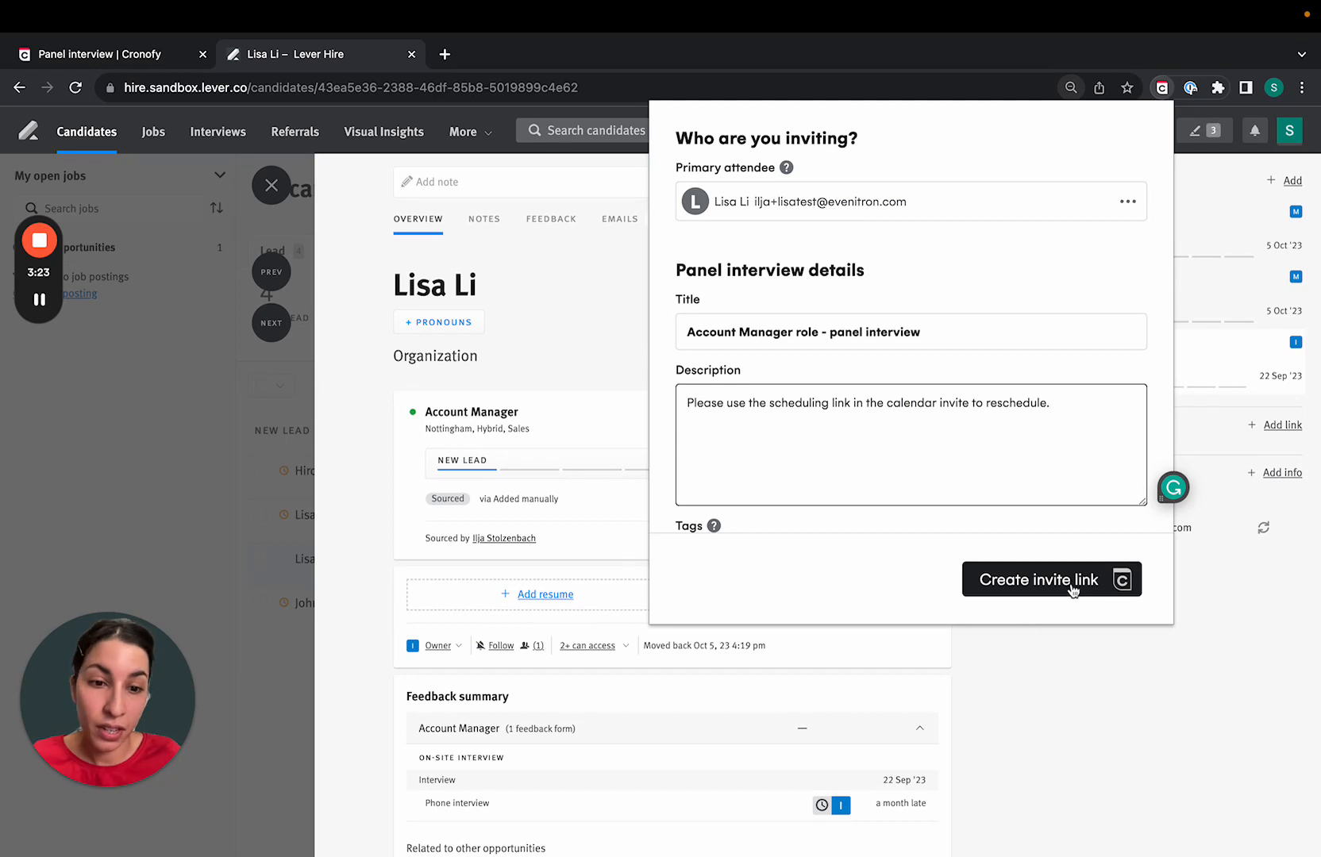
# - Create the 'Account Manager role - panel interview' invite link, copy it, and start a new tab
pyautogui.click(1029, 592)
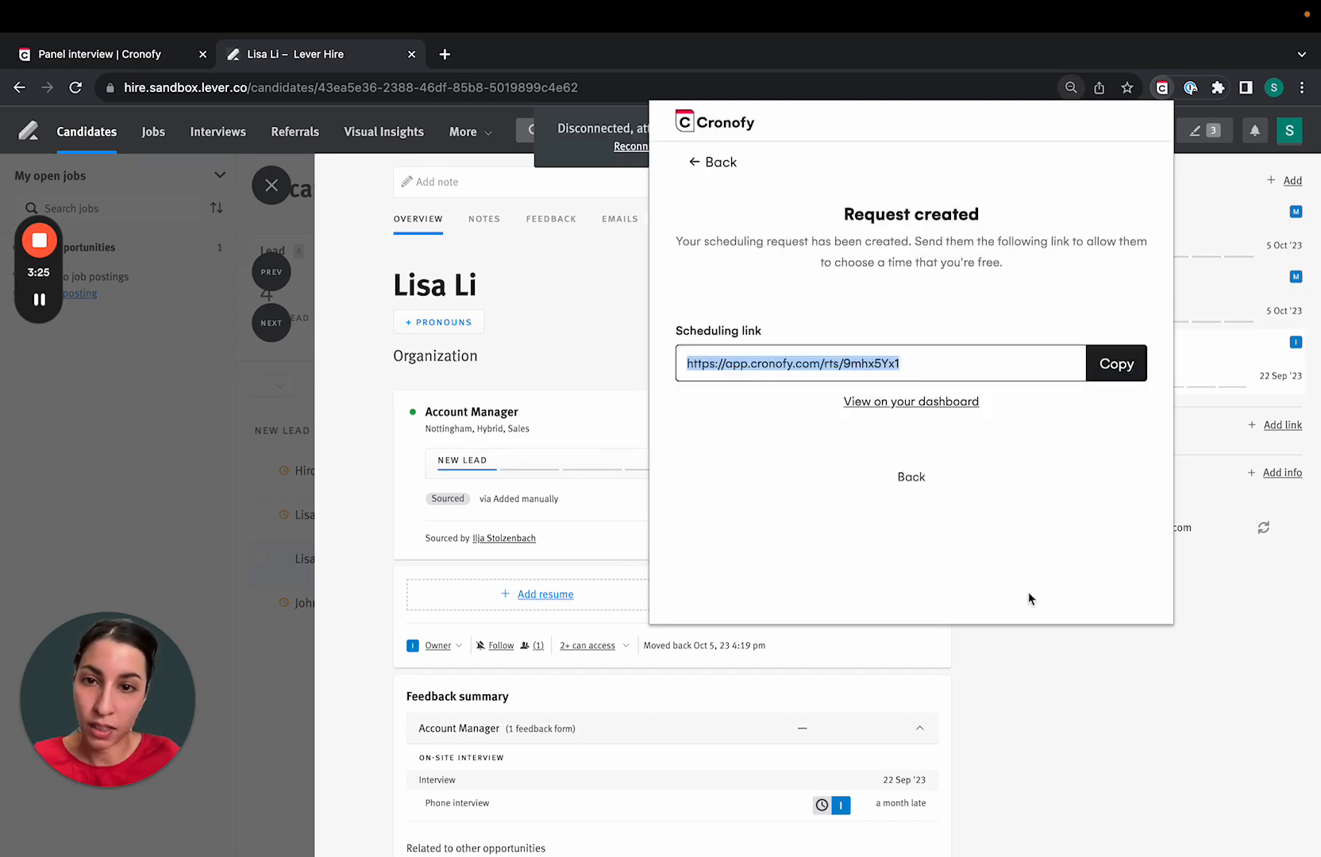
pyautogui.click(1117, 364)
pyautogui.click(445, 55)
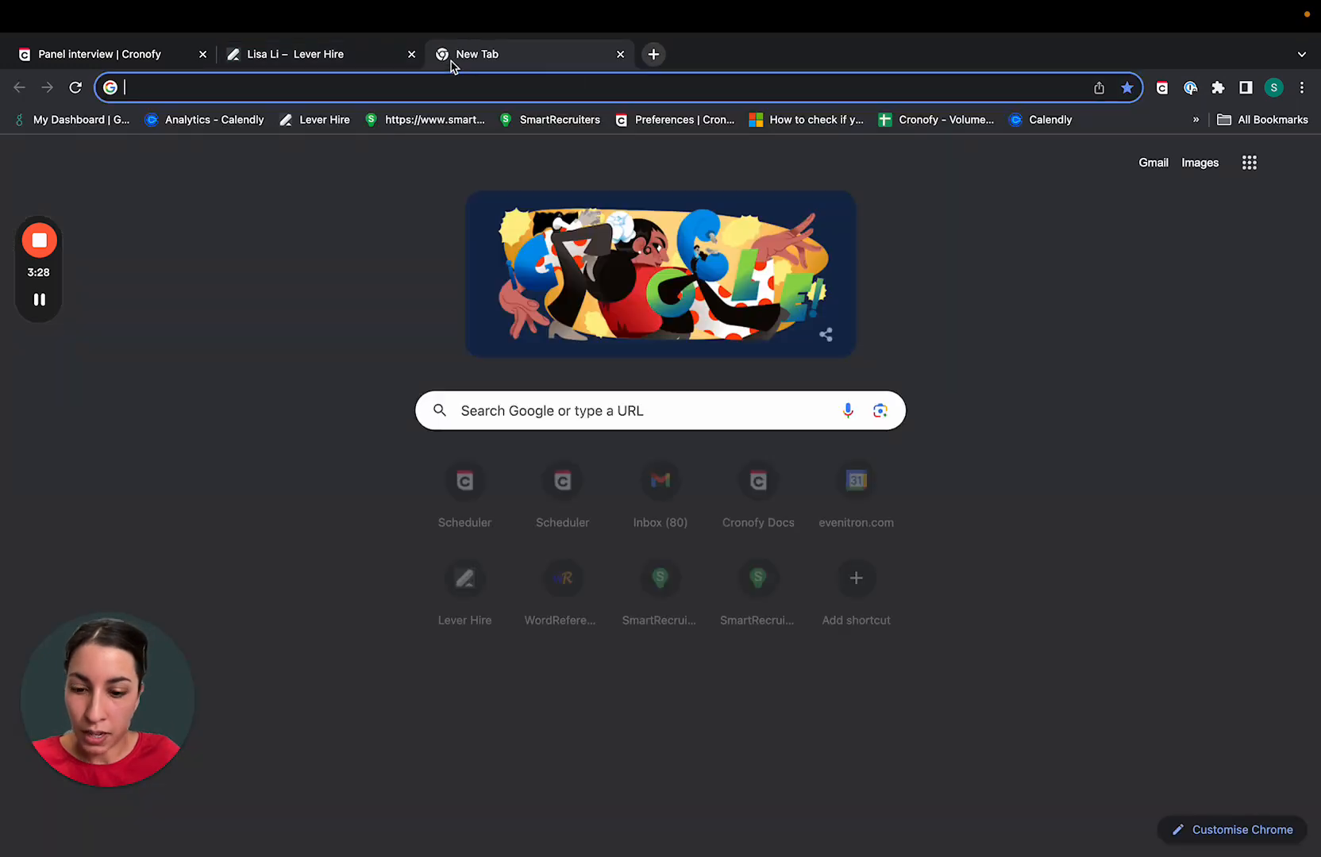
# - Book the panel interview from the pasted link for Friday 3 November, 12:30 PM, and view it in Scheduler
pyautogui.press('Return')
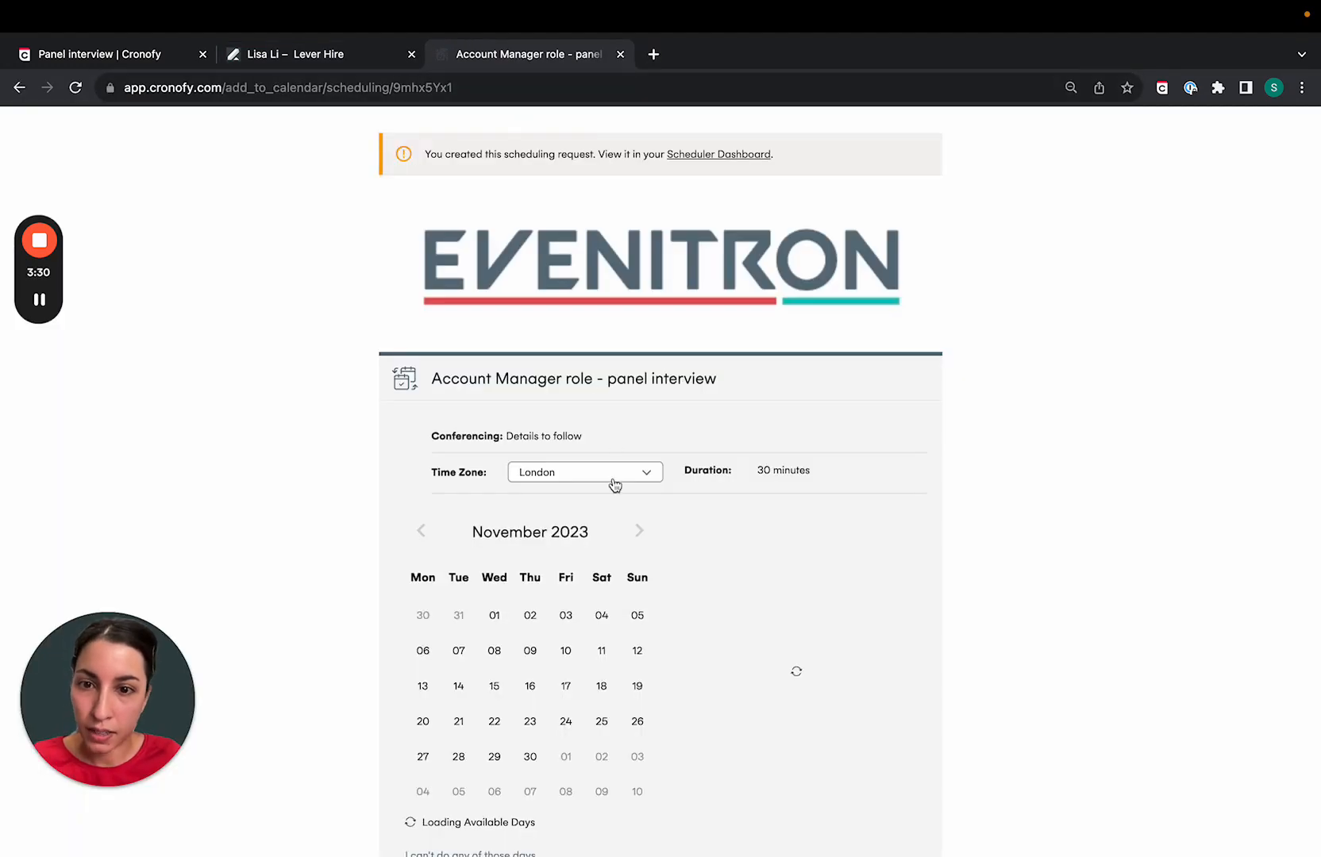
pyautogui.scroll(-3, 611, 482)
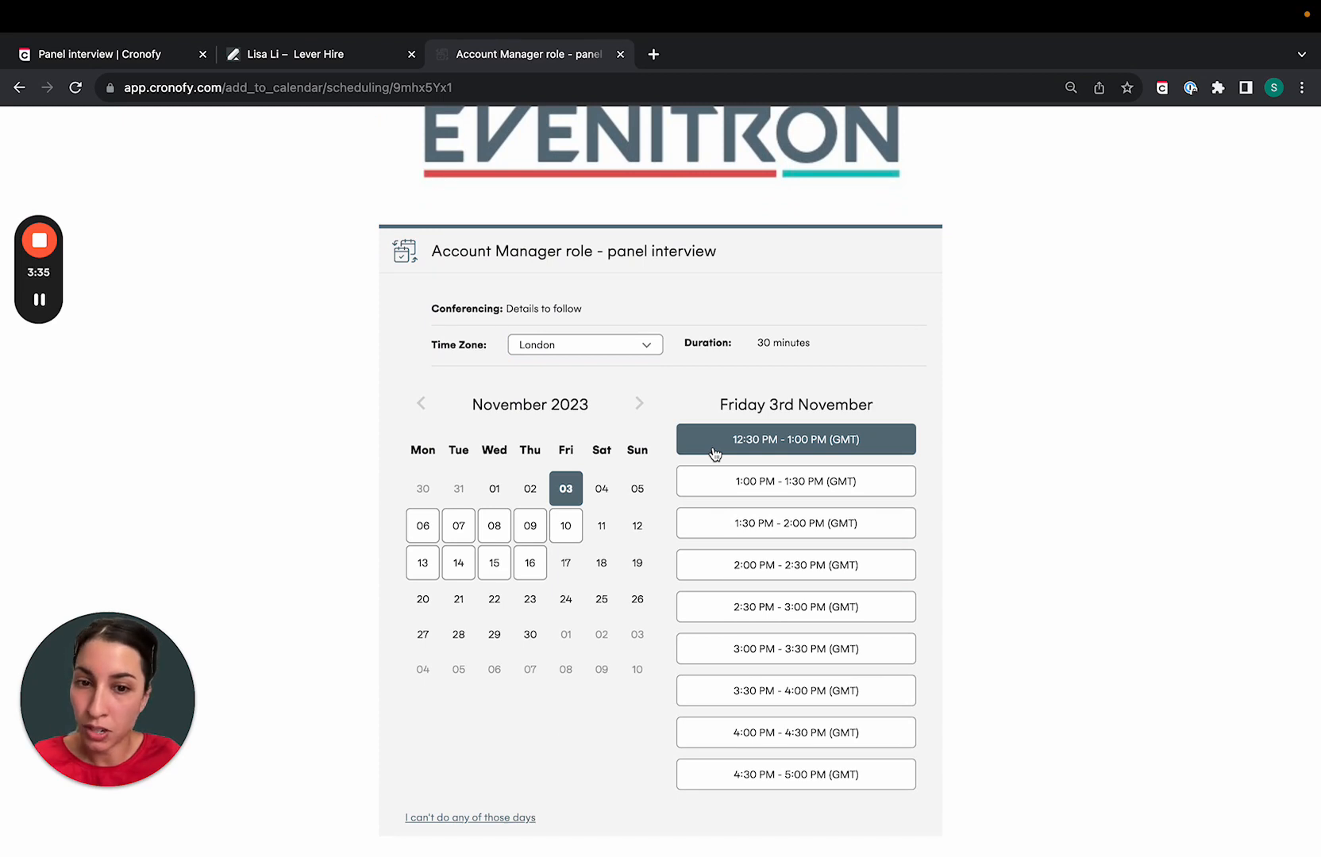
pyautogui.click(714, 453)
pyautogui.click(767, 562)
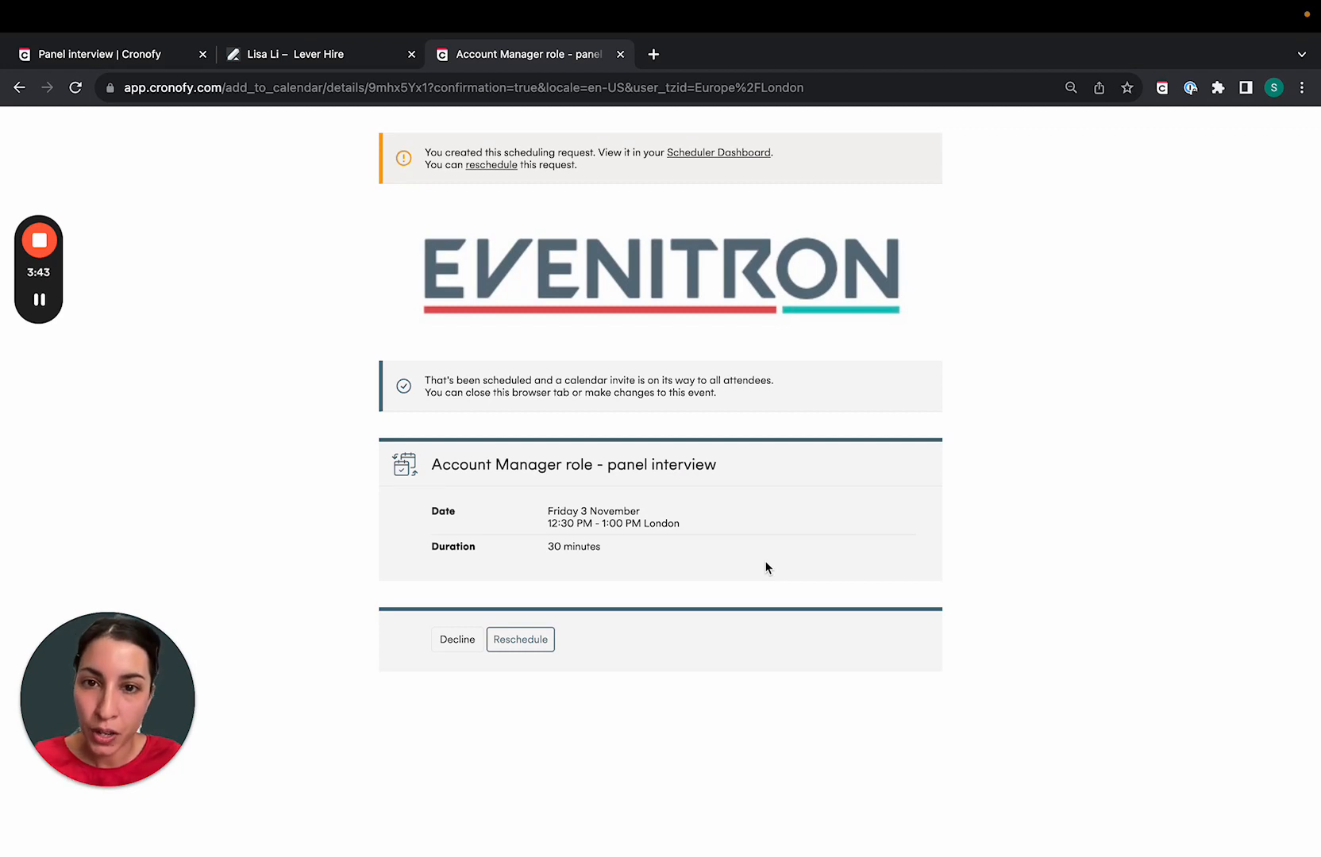
pyautogui.click(698, 158)
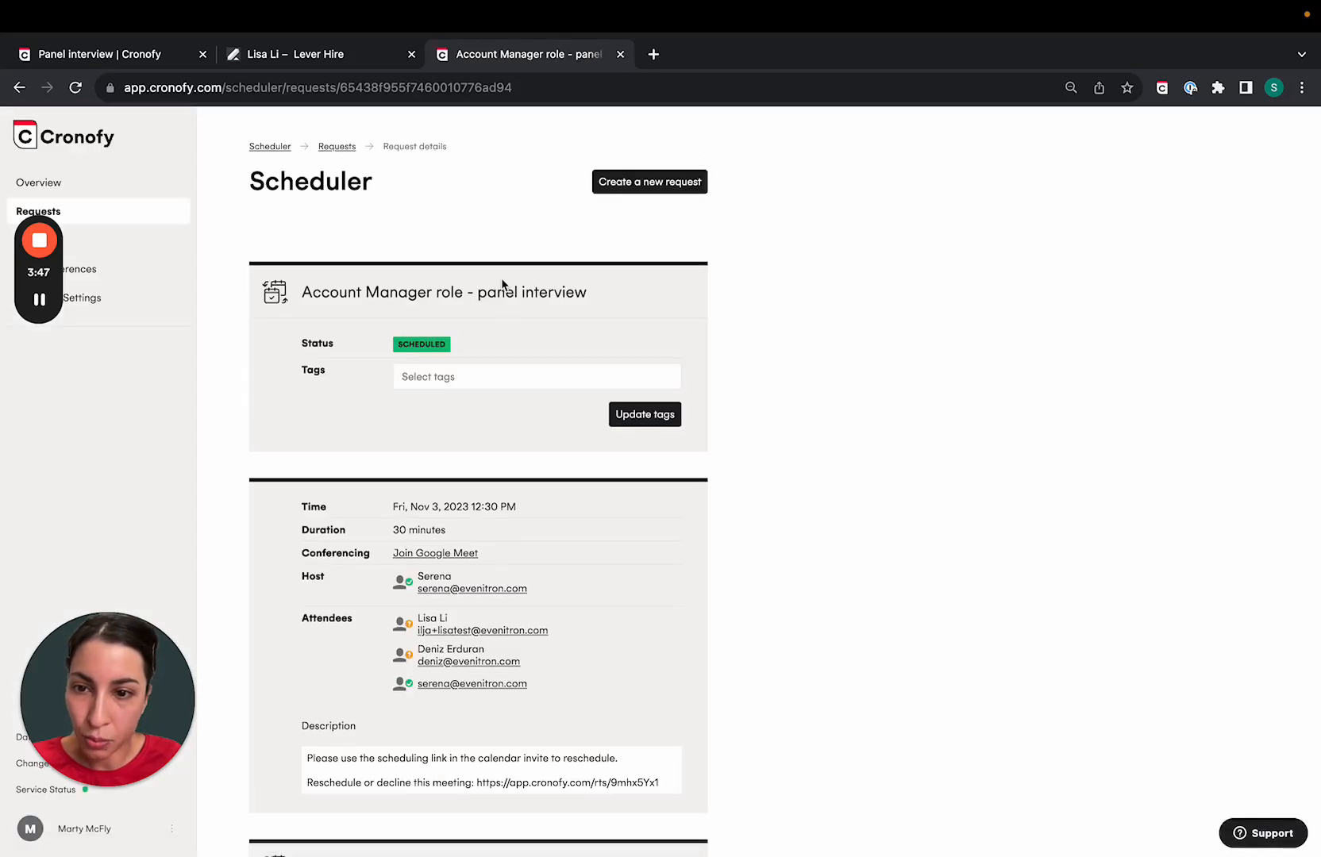
# - Copy the Panel interview template's Public Link
pyautogui.scroll(-3, 524, 405)
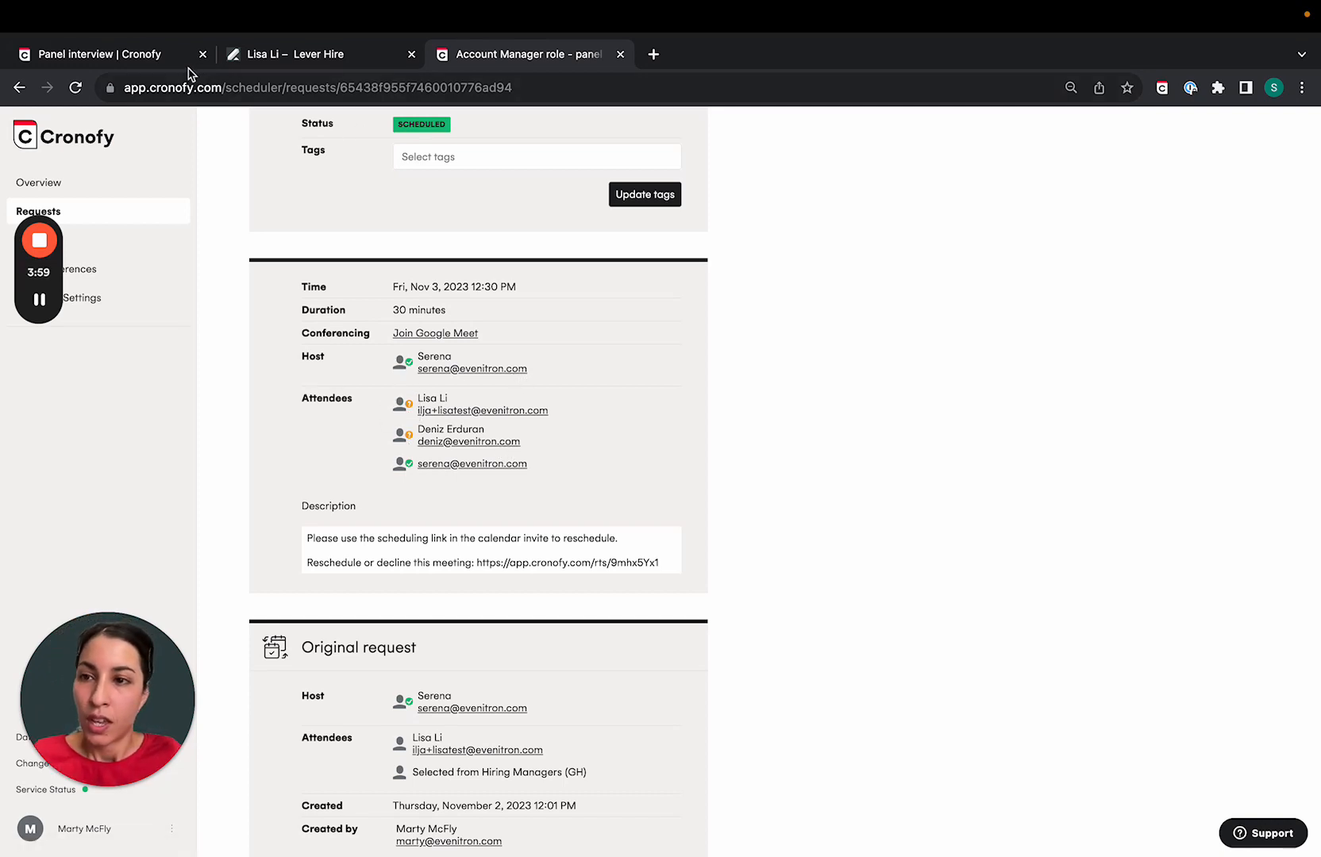
pyautogui.click(143, 54)
pyautogui.scroll(-5, 501, 501)
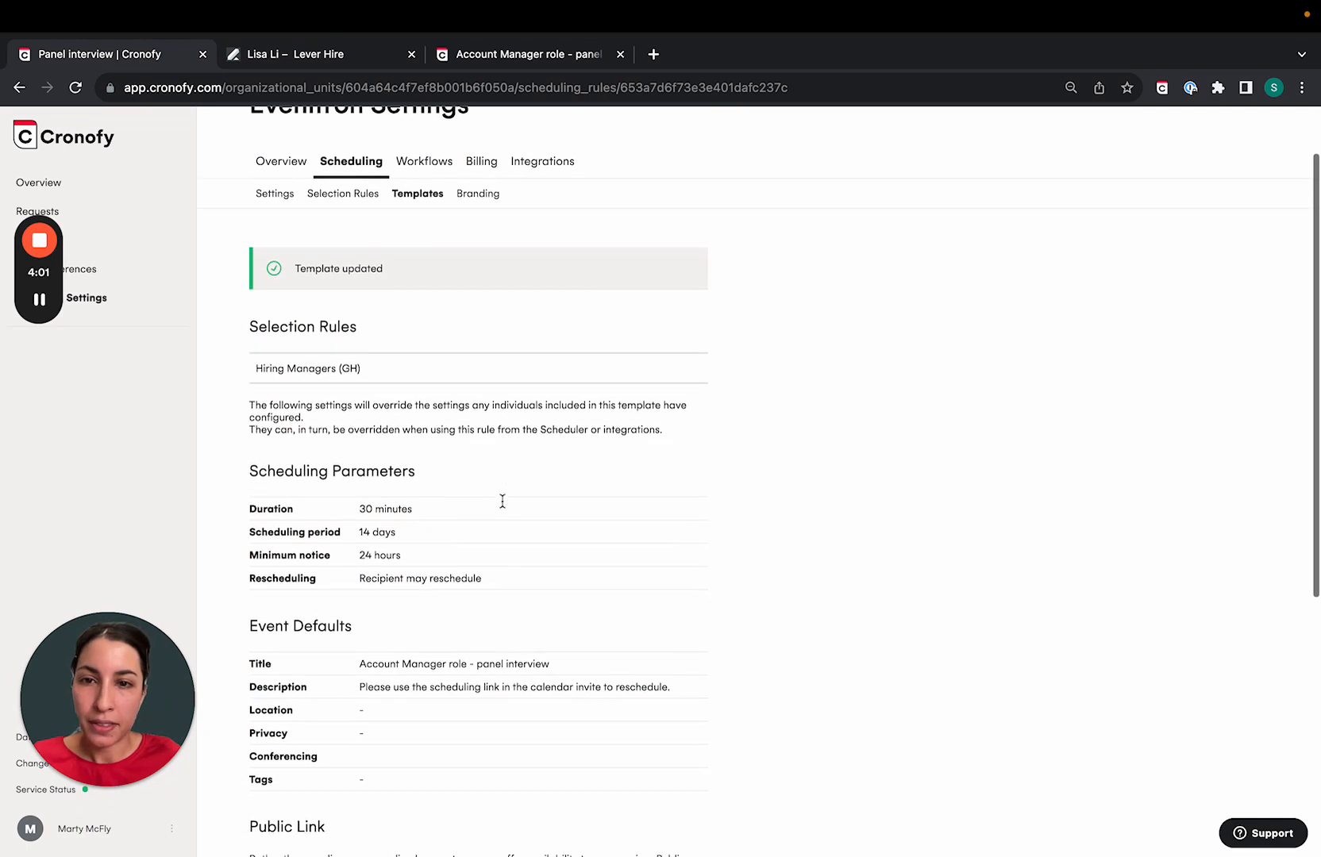
pyautogui.click(462, 647)
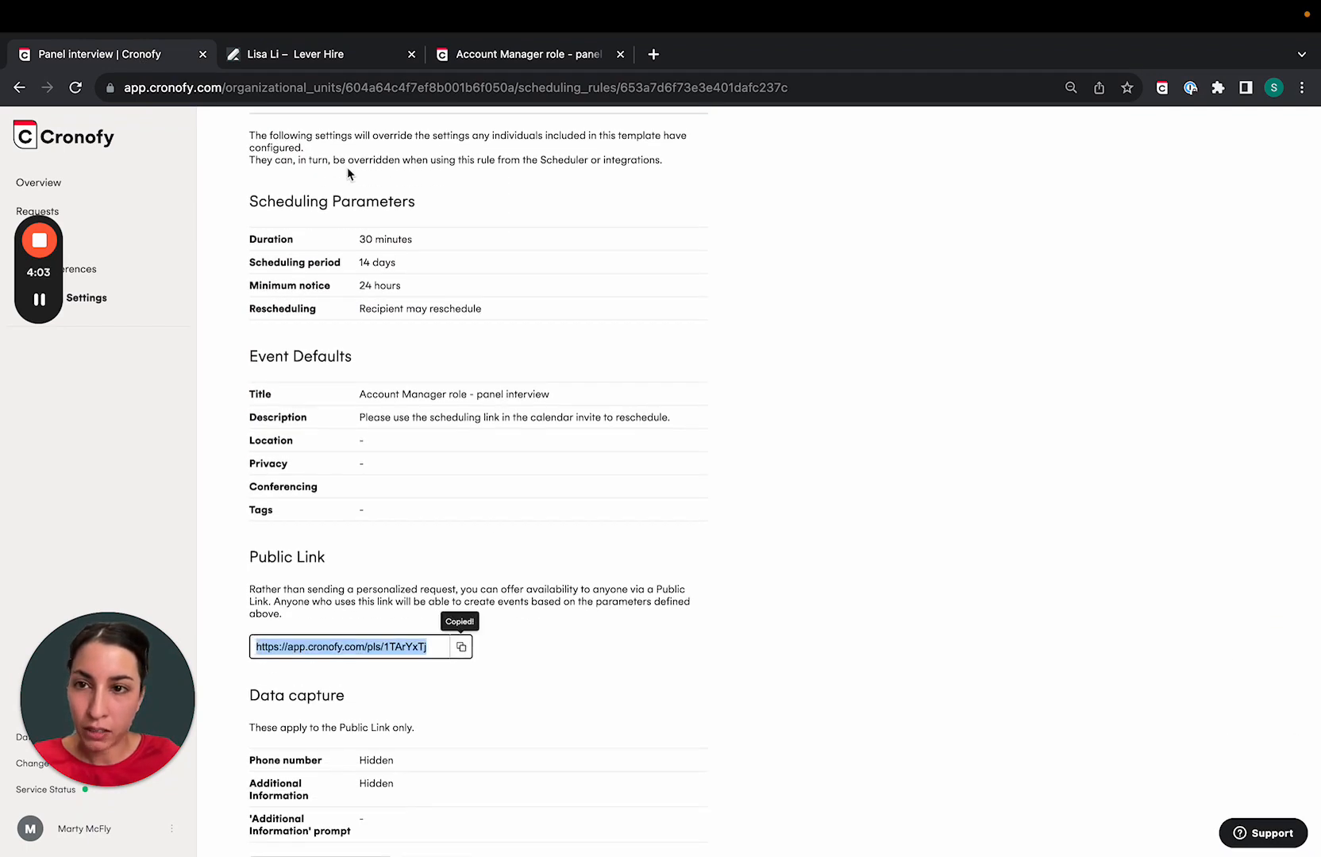
# - Load the copied public link in the third browser tab
pyautogui.click(424, 65)
pyautogui.click(388, 87)
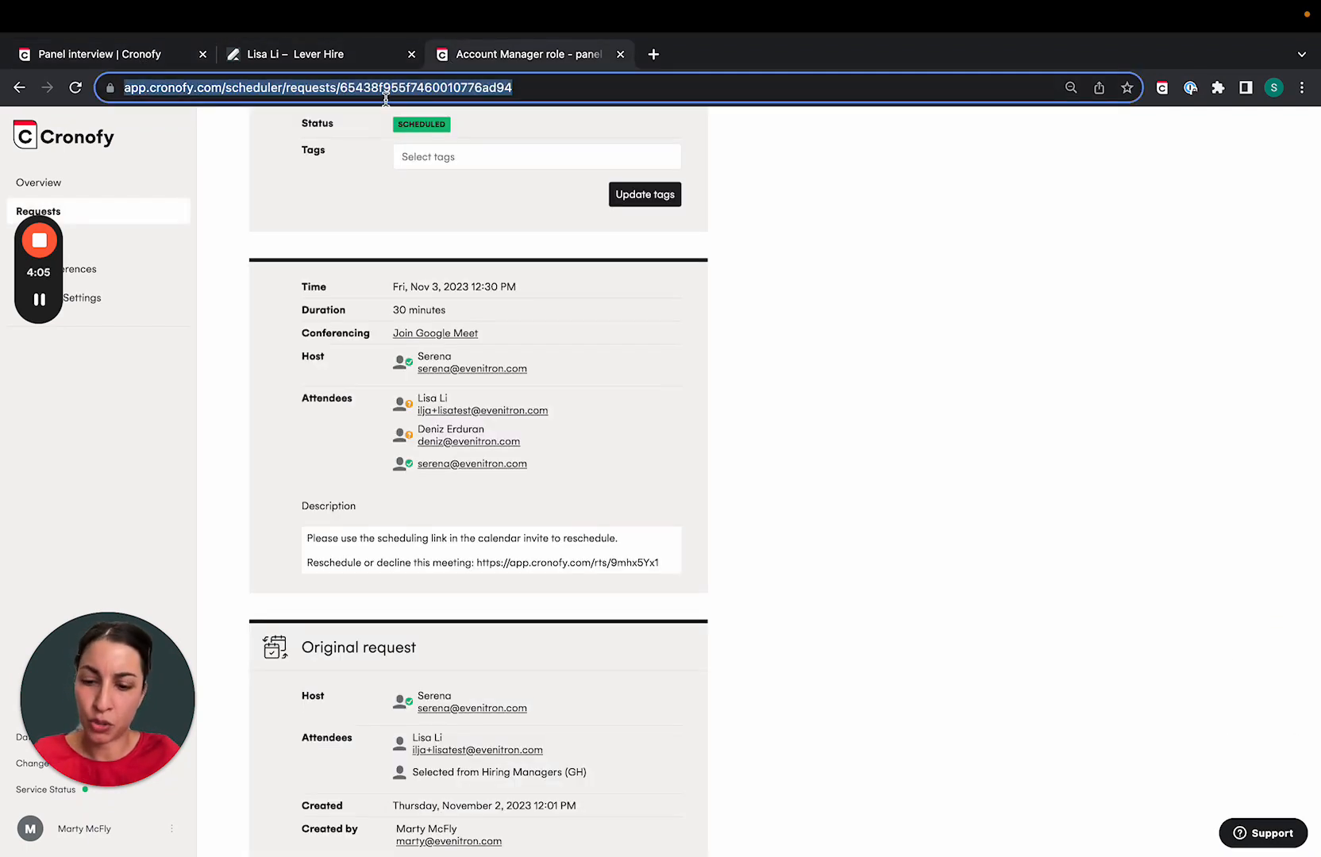
pyautogui.hotkey('ctrl', 'v')
pyautogui.press('Return')
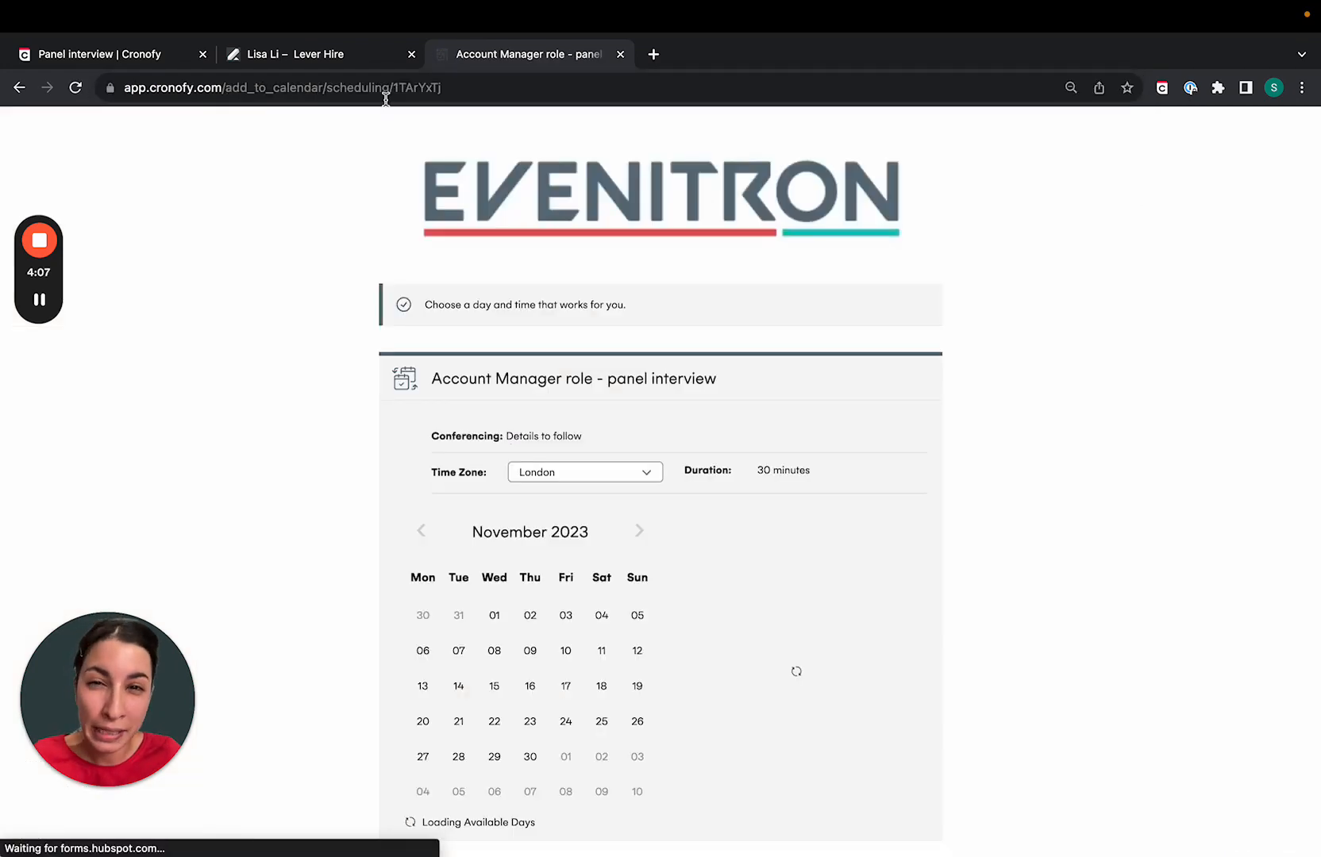
# - Confirm the 1:00 PM Friday 3 November slot and check the Name and Email fields, then return to the template
pyautogui.scroll(-1, 864, 429)
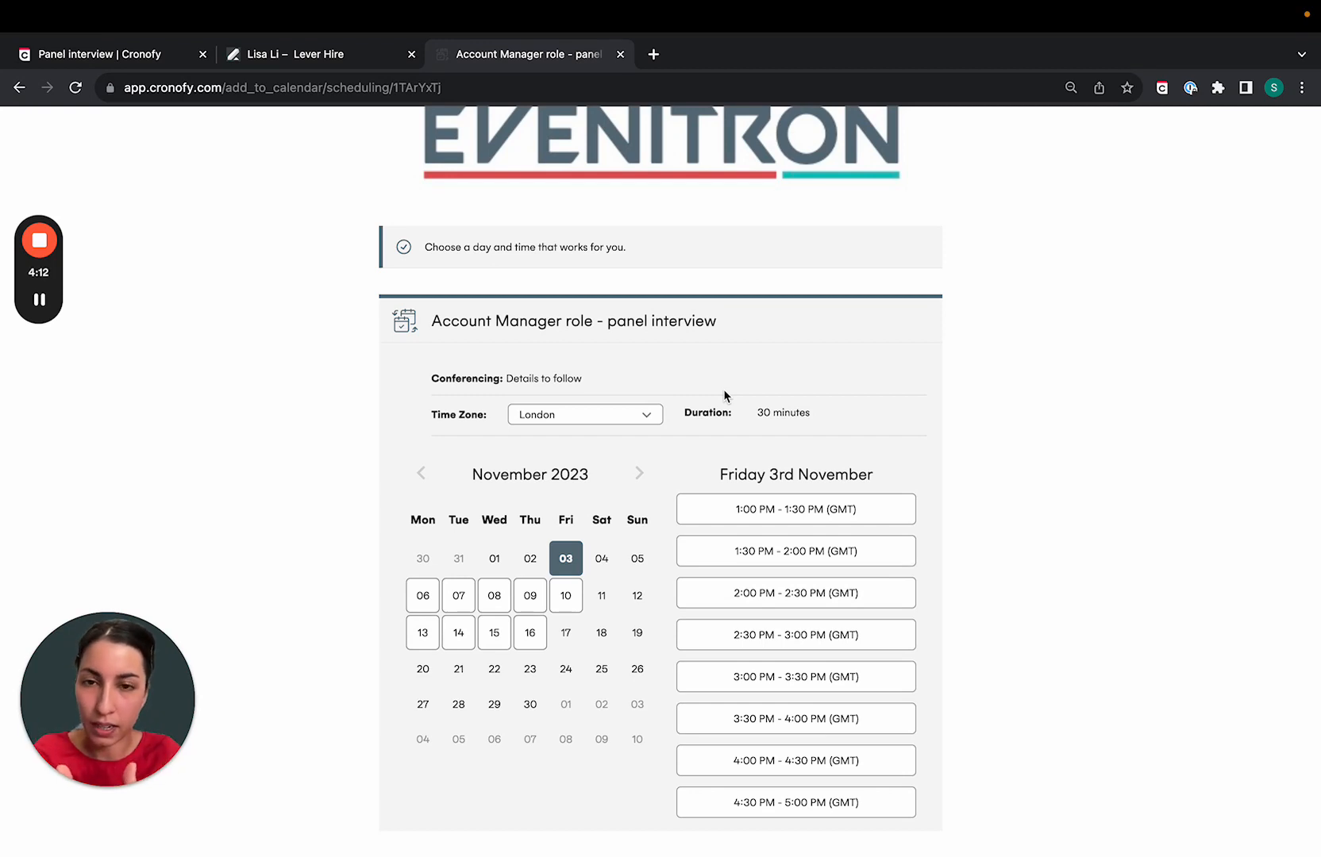
pyautogui.click(764, 515)
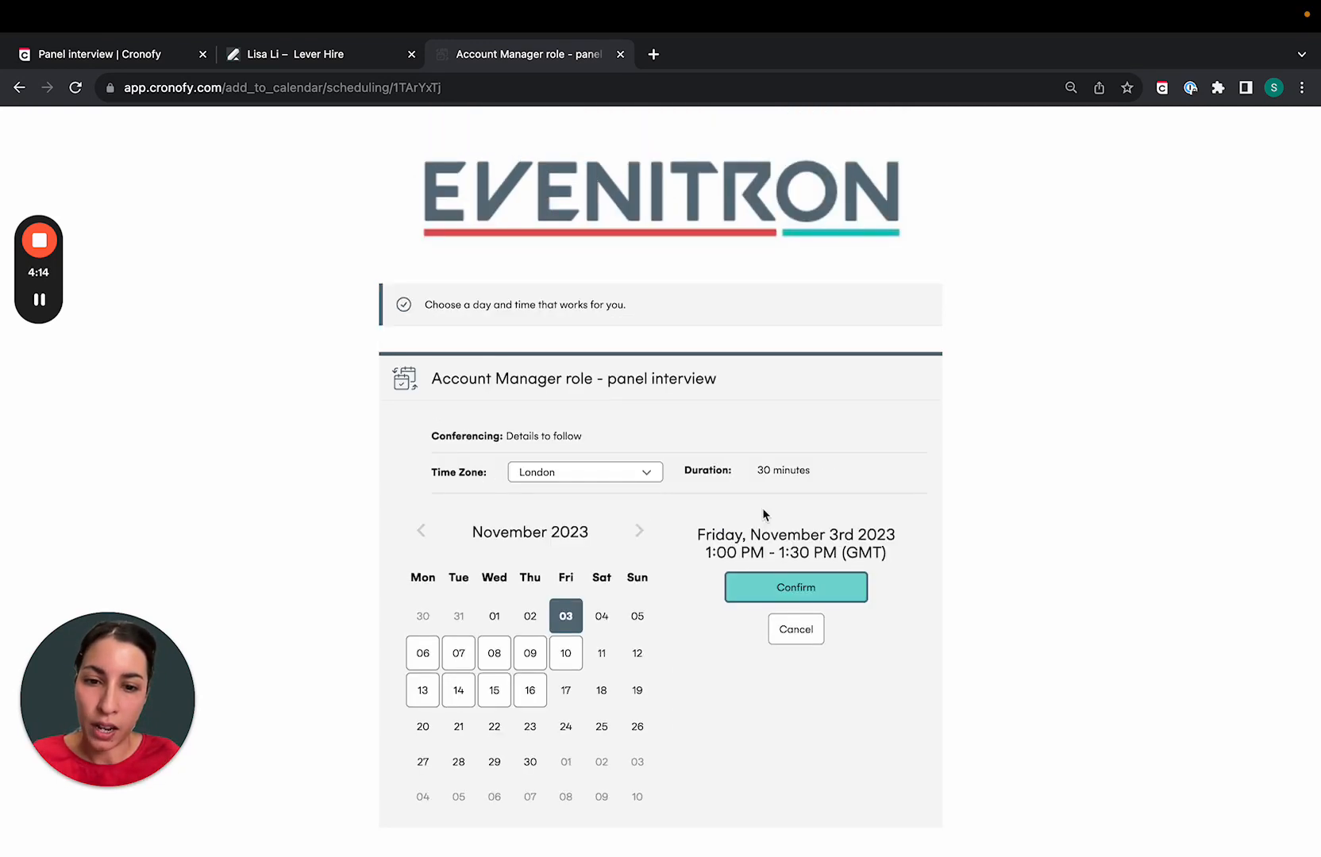
pyautogui.click(753, 594)
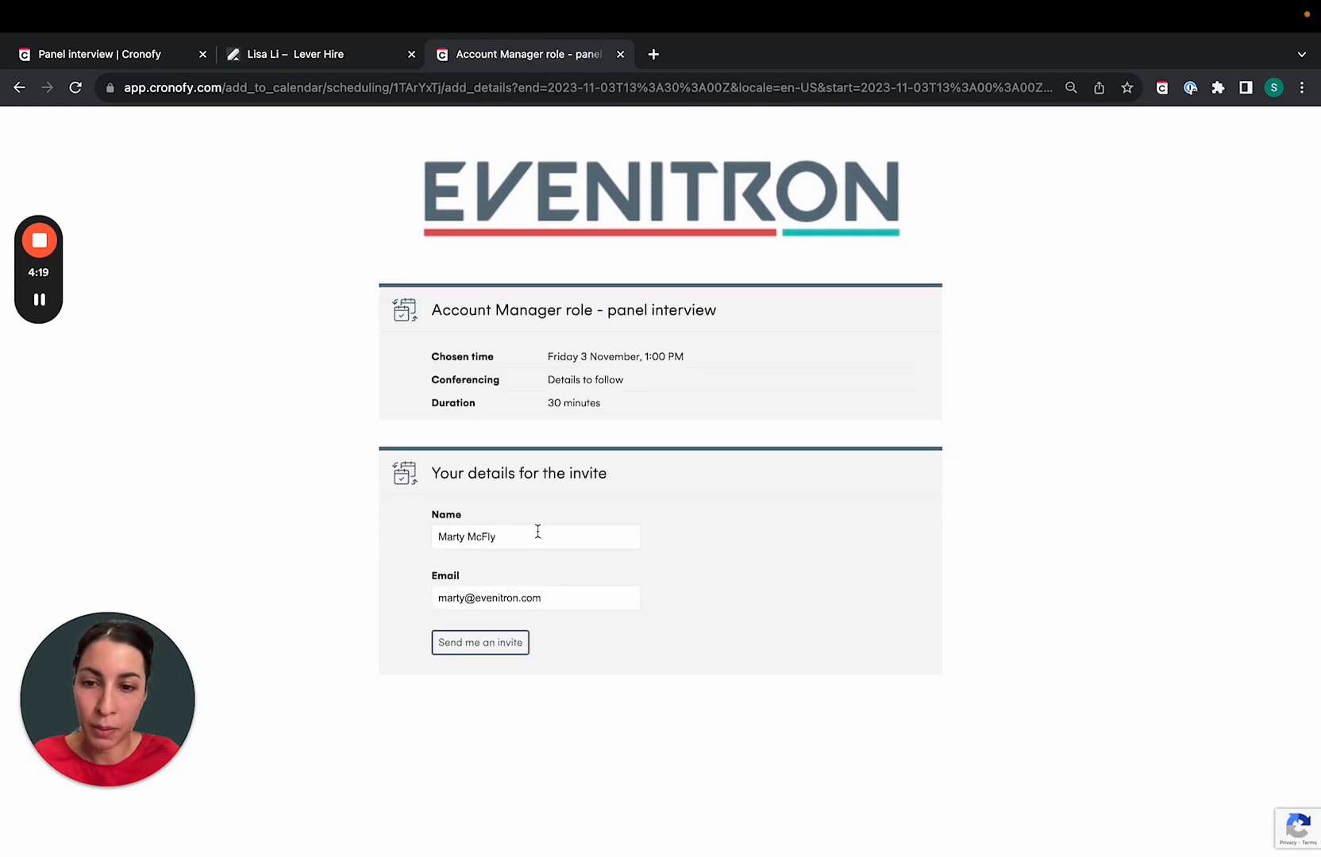
pyautogui.moveTo(538, 531); pyautogui.dragTo(366, 529)
pyautogui.click(561, 608)
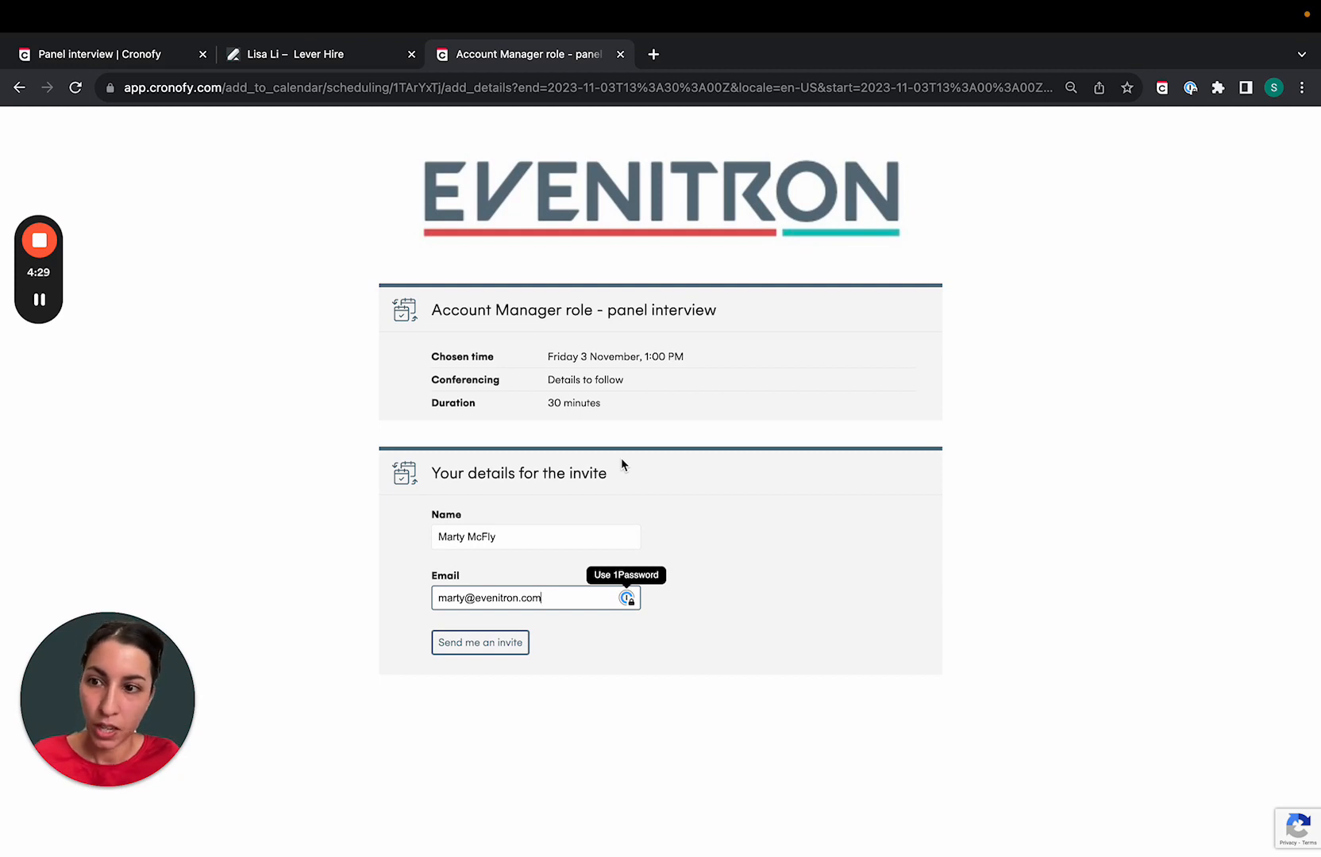
pyautogui.click(127, 59)
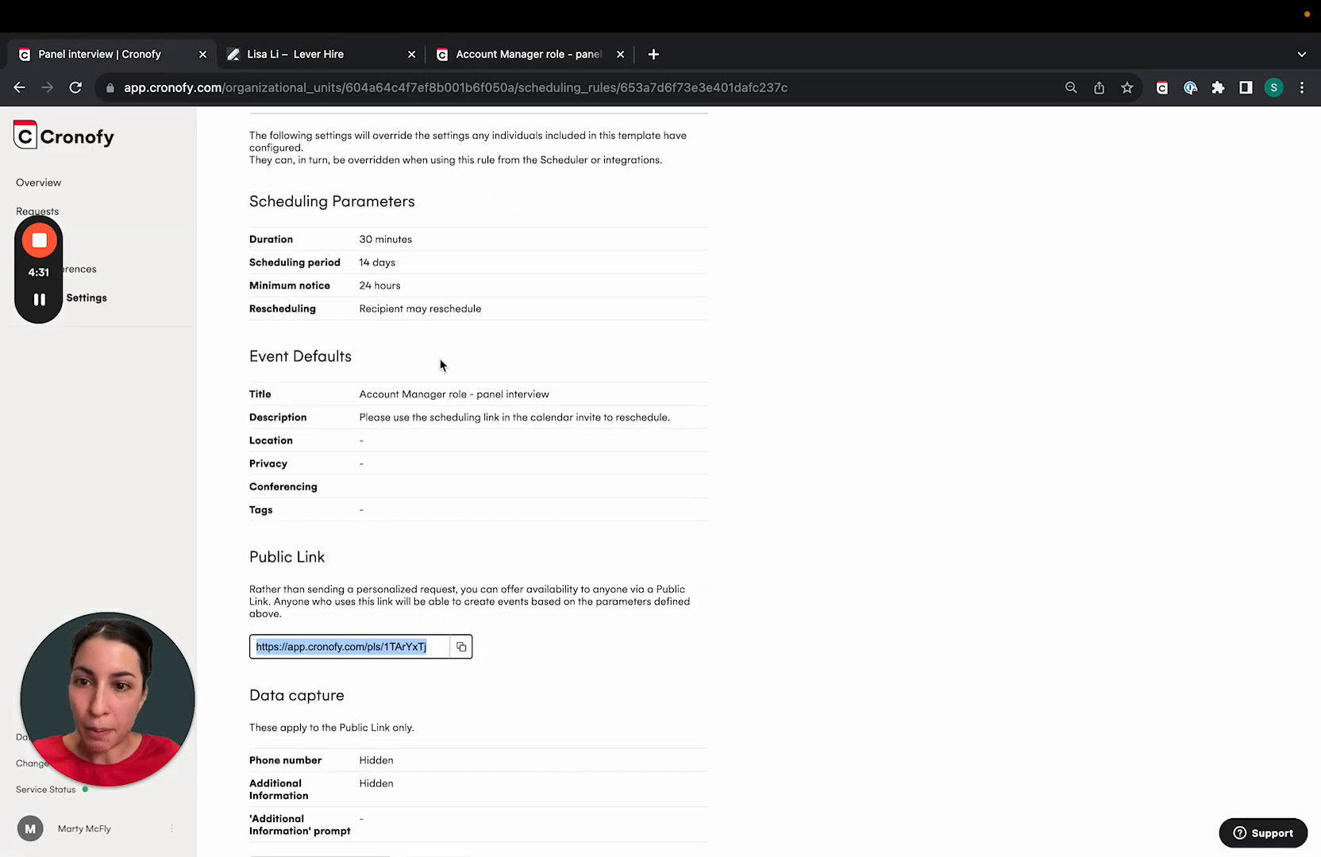
pyautogui.scroll(5, 439, 362)
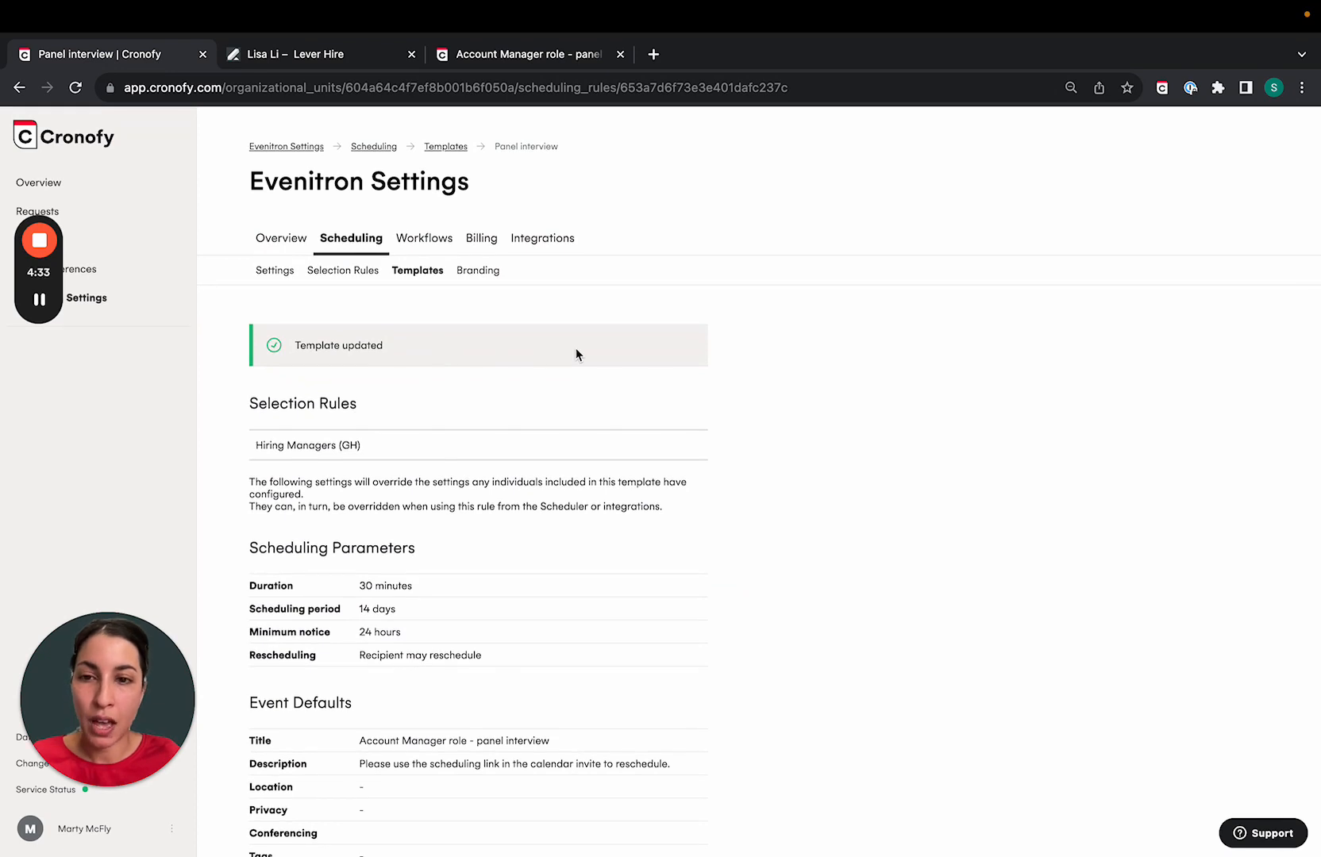